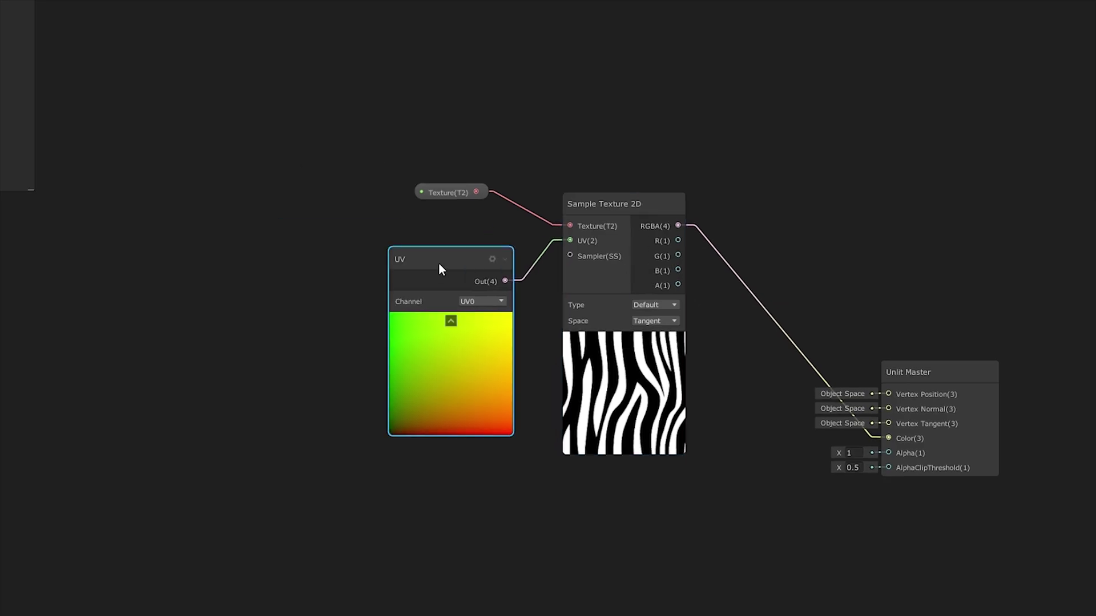
Step: Insert a Split node after the UV node and lay both out on the left
{"action": "left_click_drag", "start_coordinate": [438, 262], "coordinate": [245, 275]}
{"action": "left_click_drag", "start_coordinate": [302, 256], "coordinate": [302, 255]}
{"action": "type", "text": "split"}
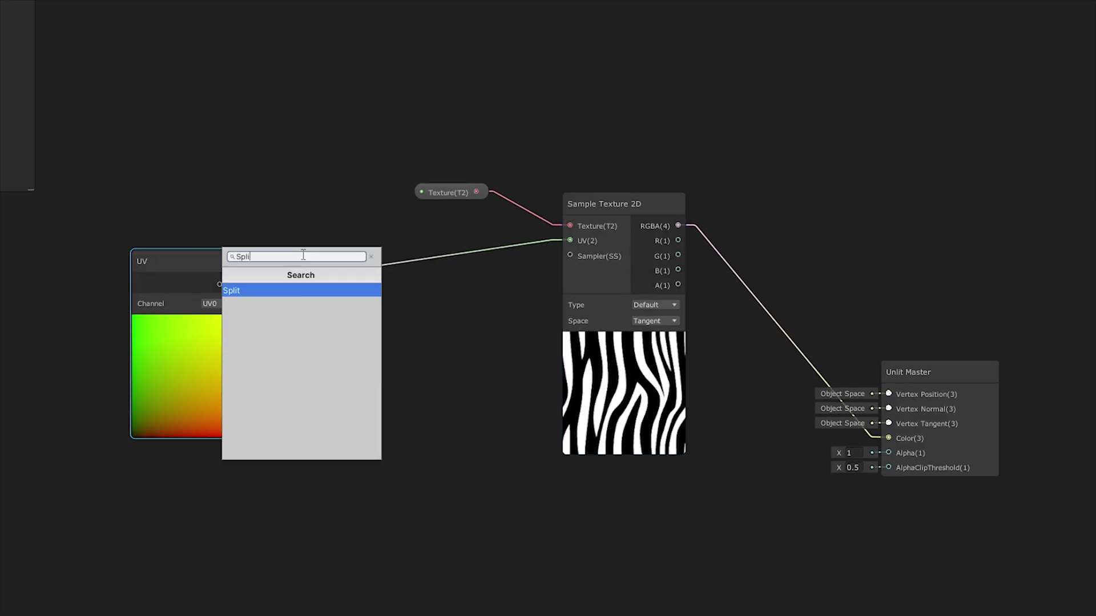
{"action": "key", "text": "Return"}
{"action": "left_click_drag", "start_coordinate": [234, 260], "coordinate": [115, 254]}
{"action": "left_click_drag", "start_coordinate": [296, 256], "coordinate": [153, 258]}
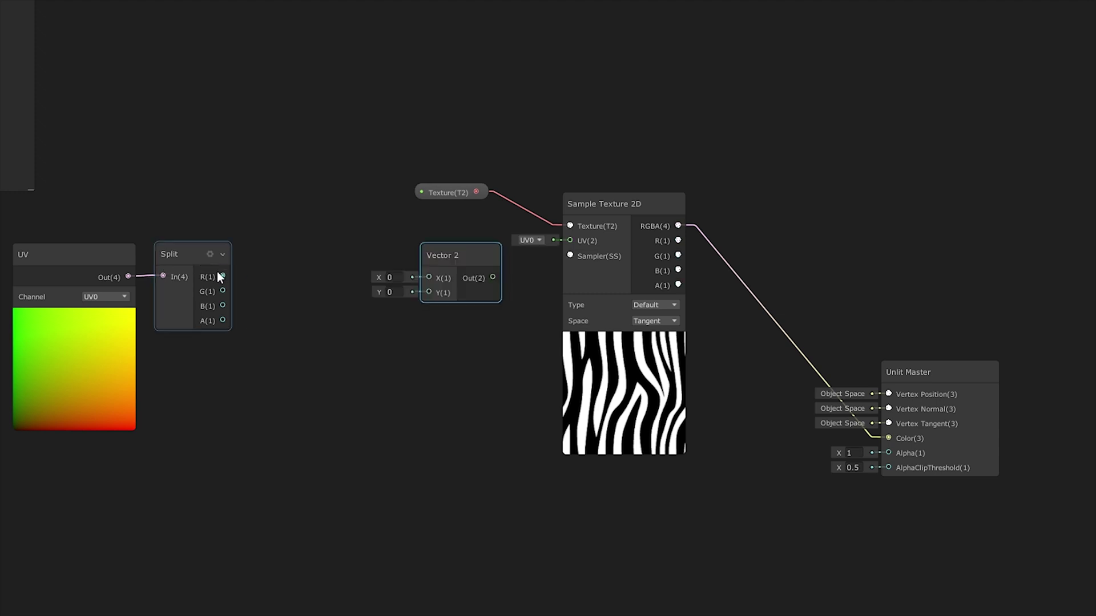
Step: Add 0.2 to the Split's R channel with a connected Add node
{"action": "left_click_drag", "start_coordinate": [222, 277], "coordinate": [341, 182]}
{"action": "left_click", "coordinate": [265, 269]}
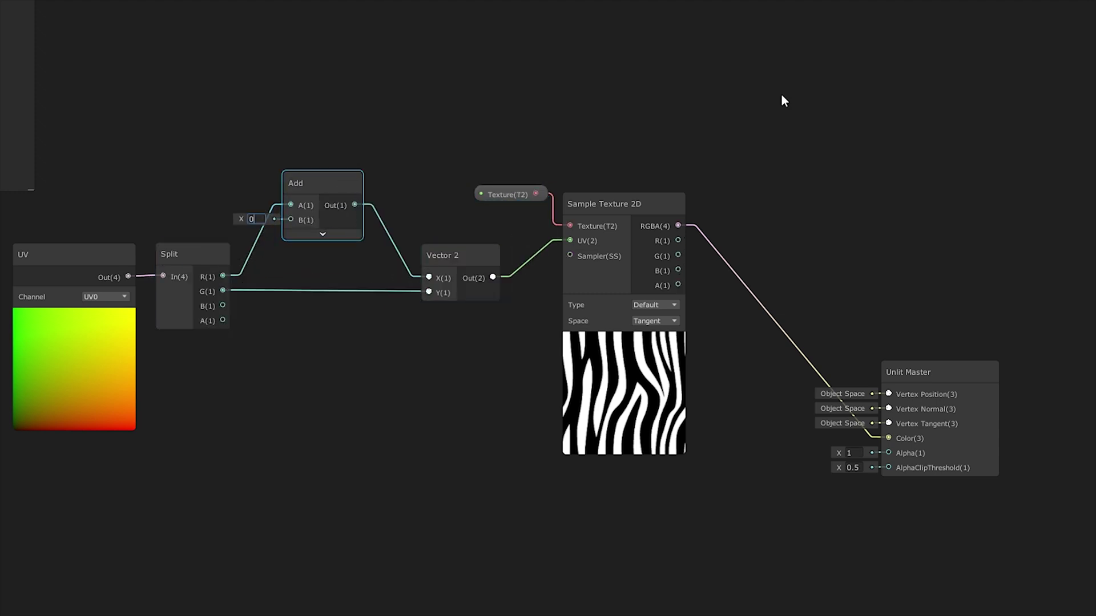
{"action": "type", "text": "2"}
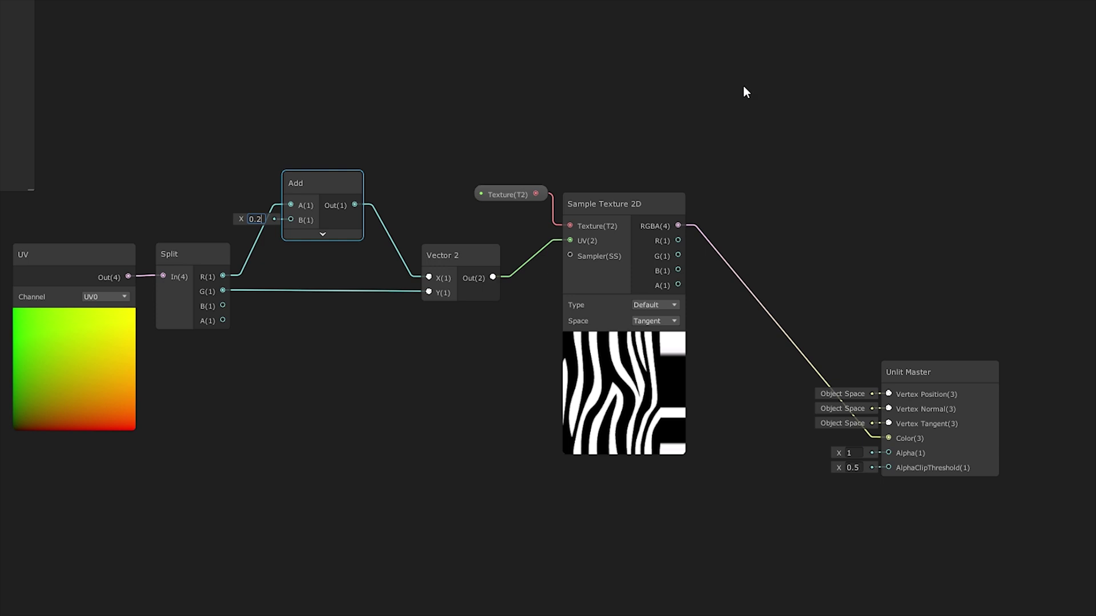
{"action": "left_click", "coordinate": [743, 92]}
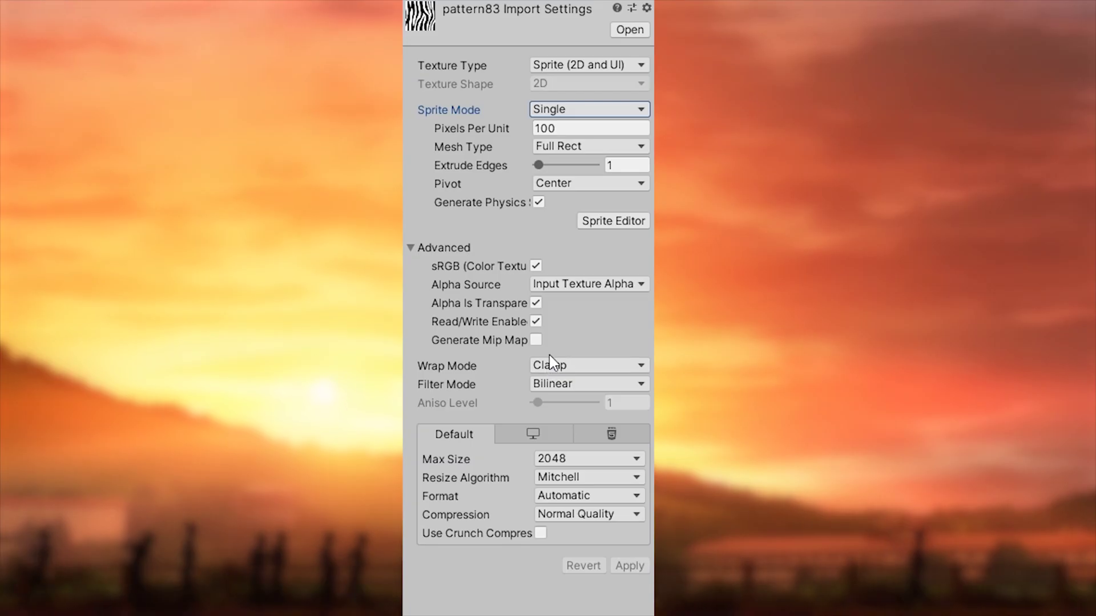
Step: Change the pattern83 texture's Wrap Mode from Clamp to Repeat
{"action": "left_click", "coordinate": [551, 365]}
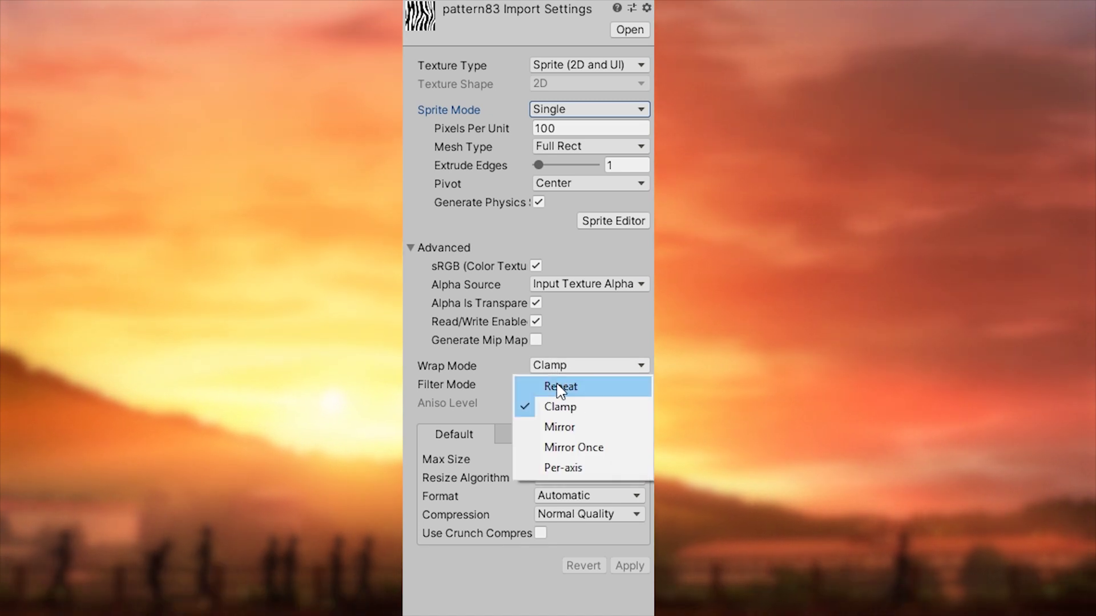
{"action": "left_click", "coordinate": [560, 387]}
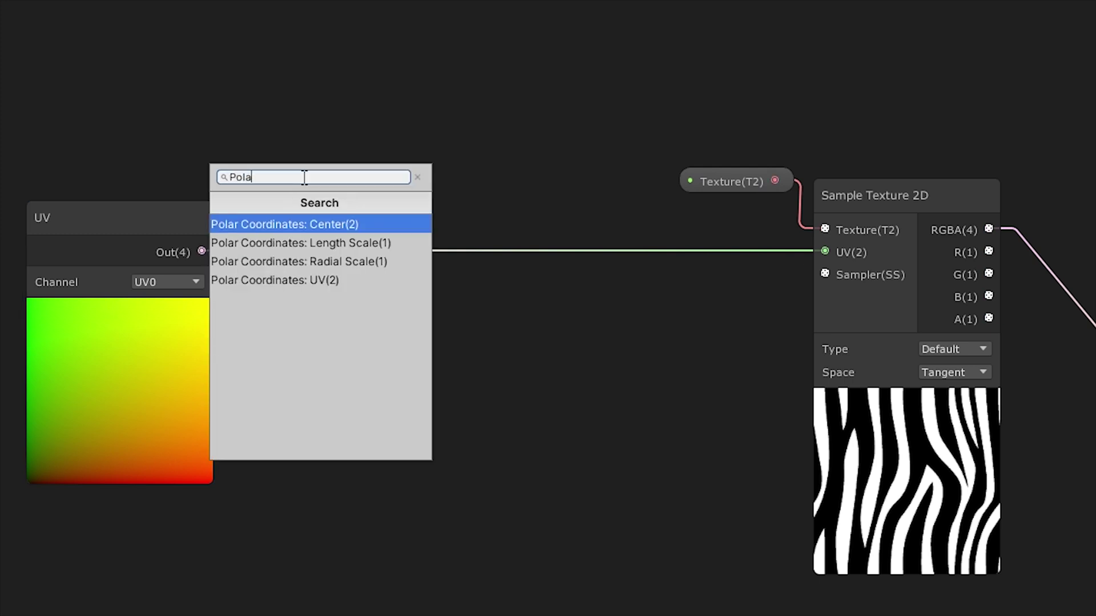
Step: Insert a Polar Coordinates node from UV into the Sample Texture 2D UV input
{"action": "key", "text": "Down"}
{"action": "key", "text": "Down"}
{"action": "key", "text": "Down"}
{"action": "key", "text": "Return"}
{"action": "left_click_drag", "start_coordinate": [485, 197], "coordinate": [831, 252]}
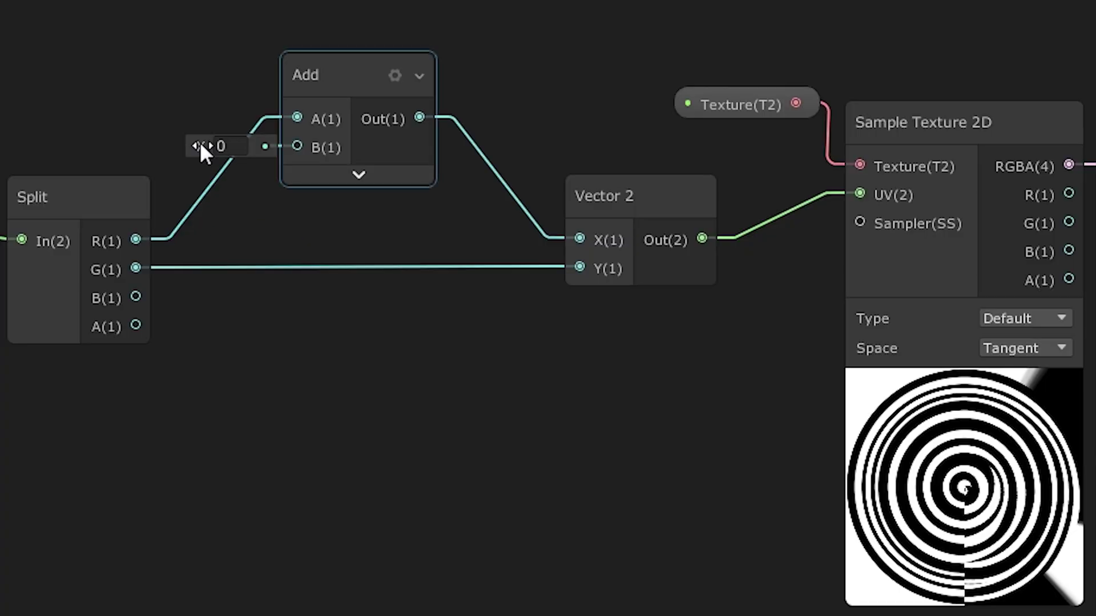
Step: Tune the Add values and route the time-offset sum into the Vector 2 Y input
{"action": "mouse_move", "coordinate": [200, 142]}
{"action": "left_mouse_down"}
{"action": "mouse_move", "coordinate": [240, 142]}
{"action": "mouse_move", "coordinate": [199, 143]}
{"action": "left_mouse_up"}
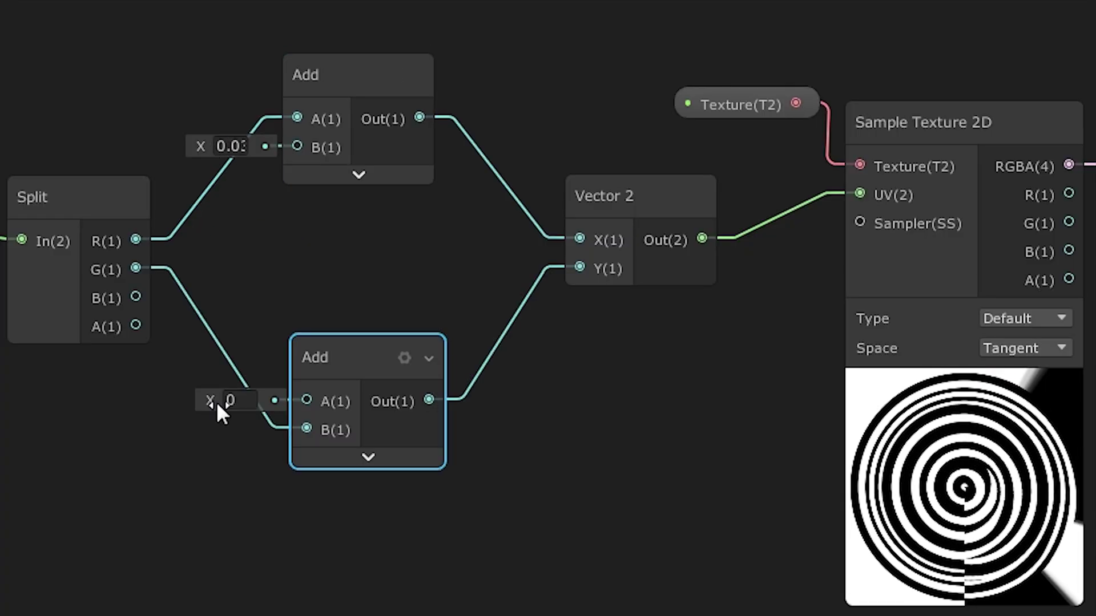
{"action": "left_click_drag", "start_coordinate": [217, 402], "coordinate": [288, 396]}
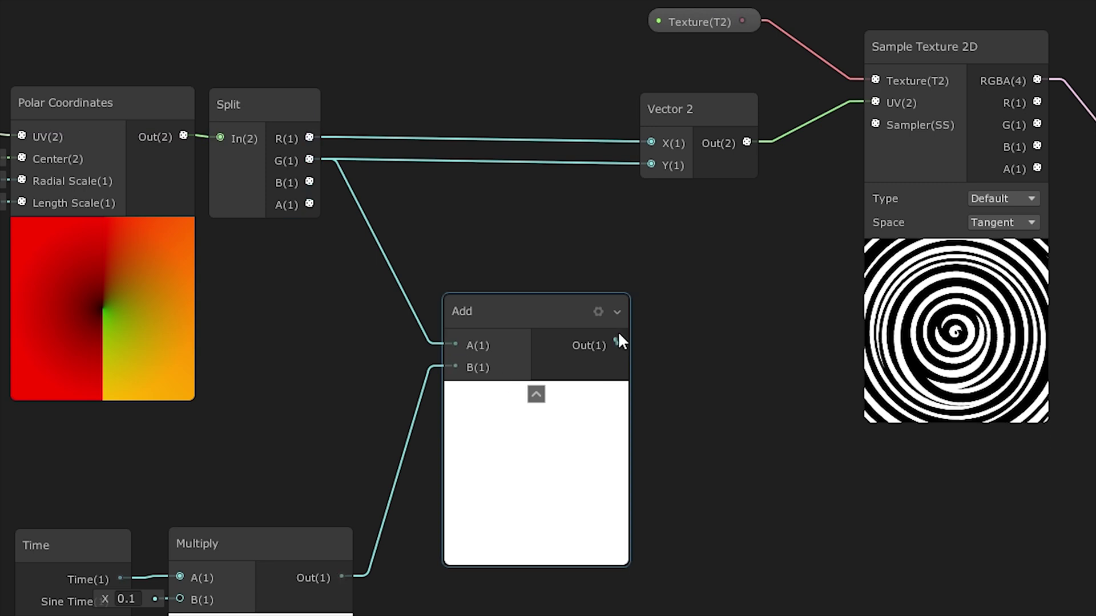
{"action": "left_click_drag", "start_coordinate": [618, 341], "coordinate": [651, 165]}
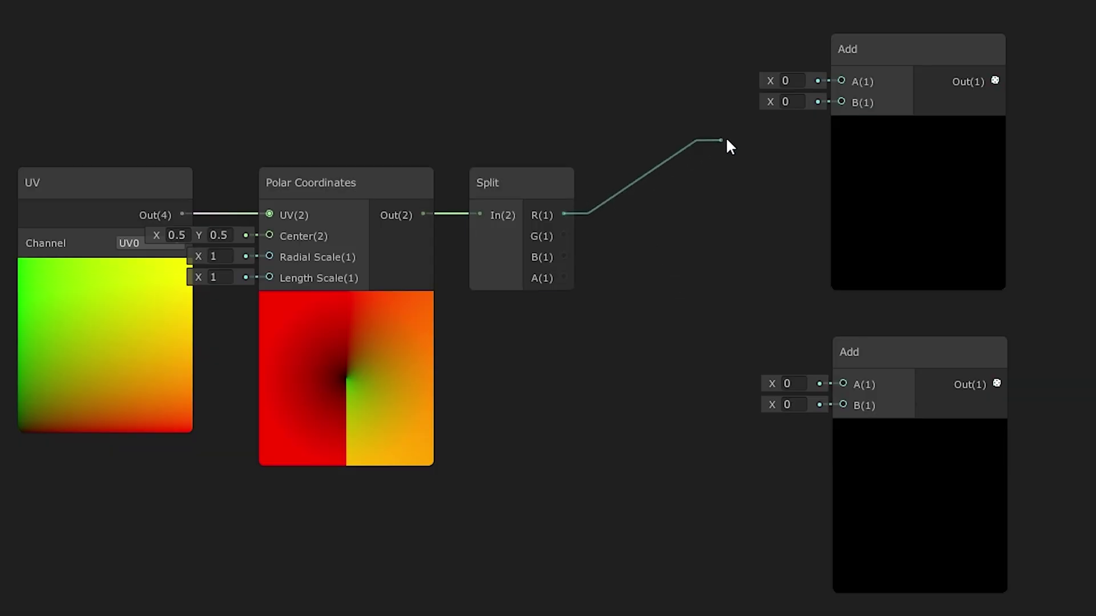
Step: Wire Split R and G into the test Add nodes, setting the top Add's B to 0.75
{"action": "left_click_drag", "start_coordinate": [729, 146], "coordinate": [835, 81]}
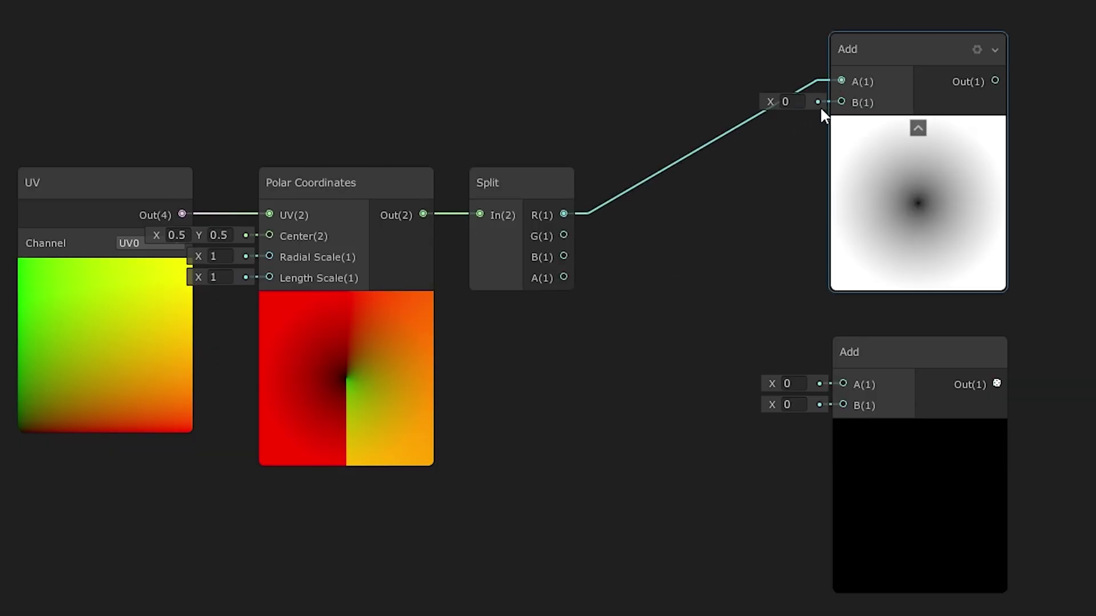
{"action": "left_click_drag", "start_coordinate": [564, 235], "coordinate": [833, 385]}
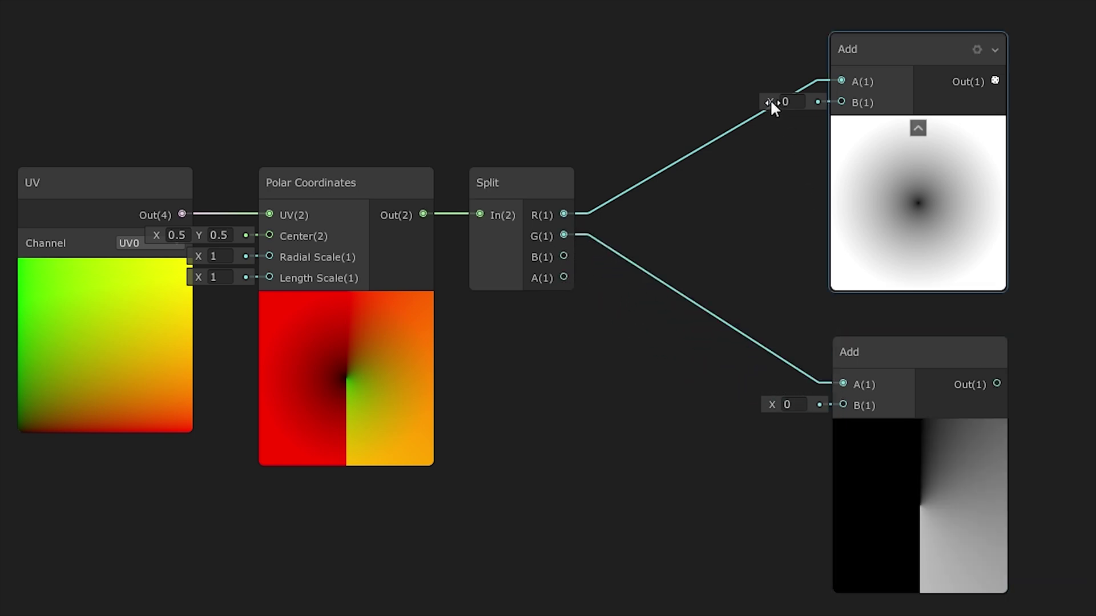
{"action": "left_click_drag", "start_coordinate": [770, 104], "coordinate": [793, 103]}
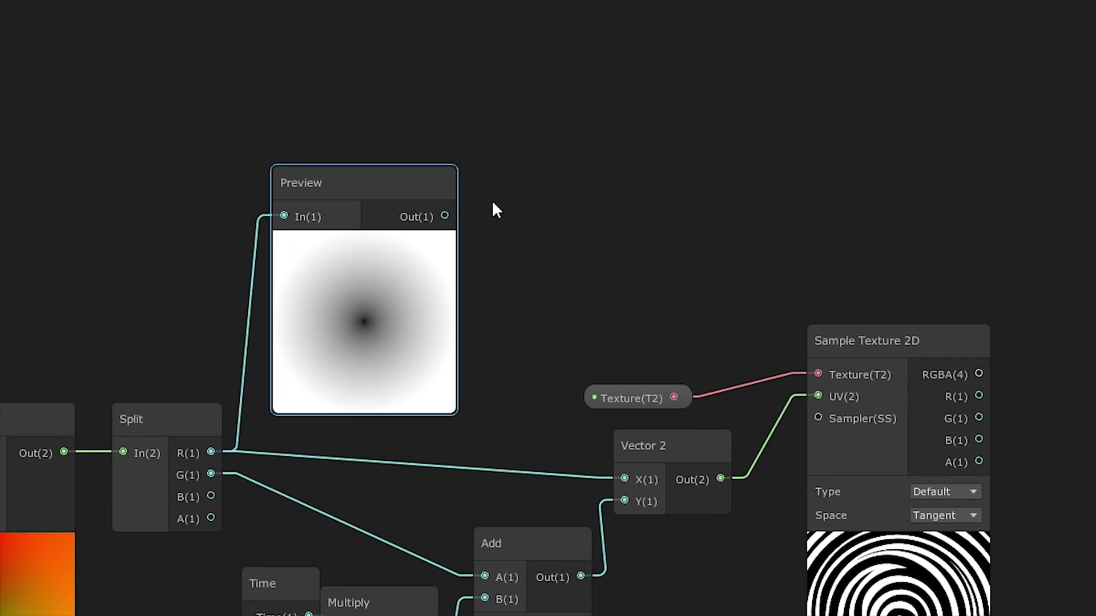
Step: Square the radial mask with a Power node (B=2) and multiply the spiral texture by it
{"action": "left_click_drag", "start_coordinate": [446, 217], "coordinate": [553, 98]}
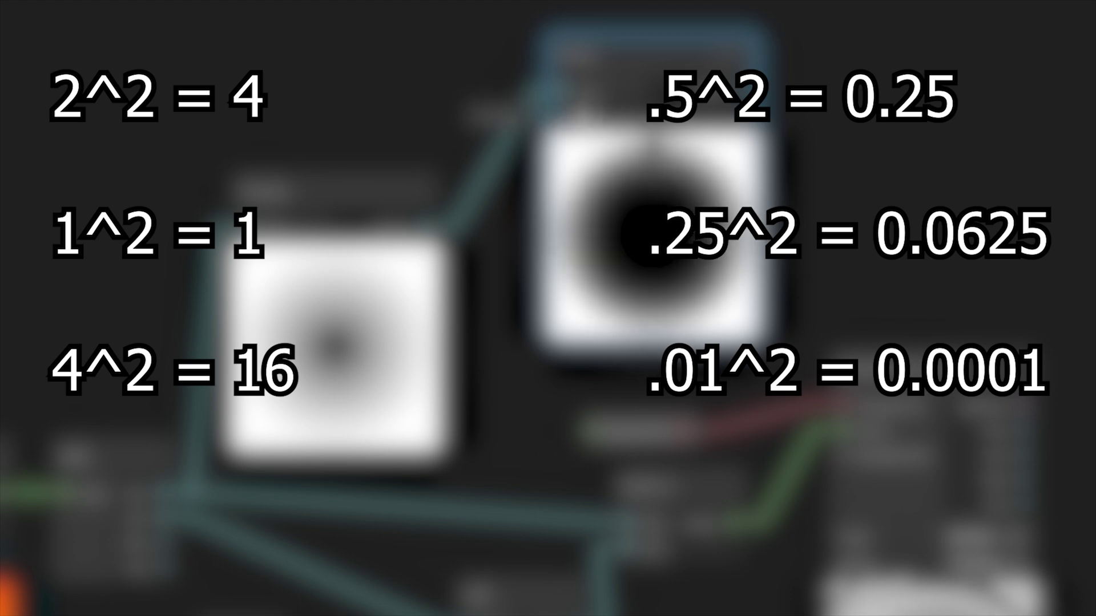
{"action": "left_click_drag", "start_coordinate": [548, 112], "coordinate": [619, 110]}
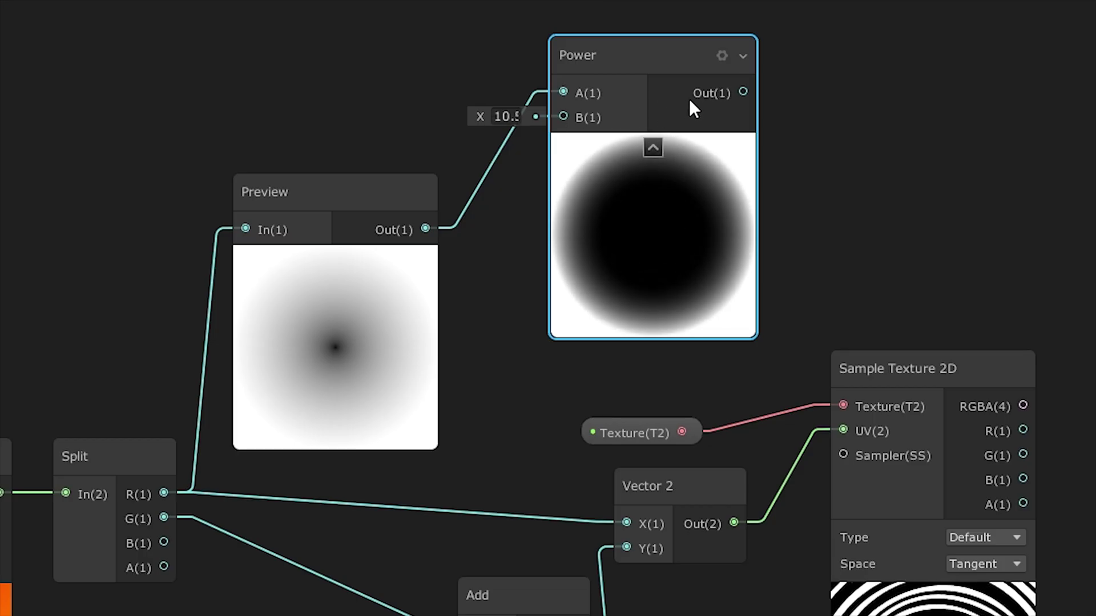
{"action": "mouse_move", "coordinate": [480, 116]}
{"action": "left_mouse_down"}
{"action": "mouse_move", "coordinate": [530, 95]}
{"action": "mouse_move", "coordinate": [492, 97]}
{"action": "mouse_move", "coordinate": [512, 125]}
{"action": "mouse_move", "coordinate": [688, 97]}
{"action": "mouse_move", "coordinate": [512, 94]}
{"action": "mouse_move", "coordinate": [495, 108]}
{"action": "left_mouse_up"}
{"action": "double_click", "coordinate": [505, 116]}
{"action": "type", "text": "2"}
{"action": "key", "text": "Return"}
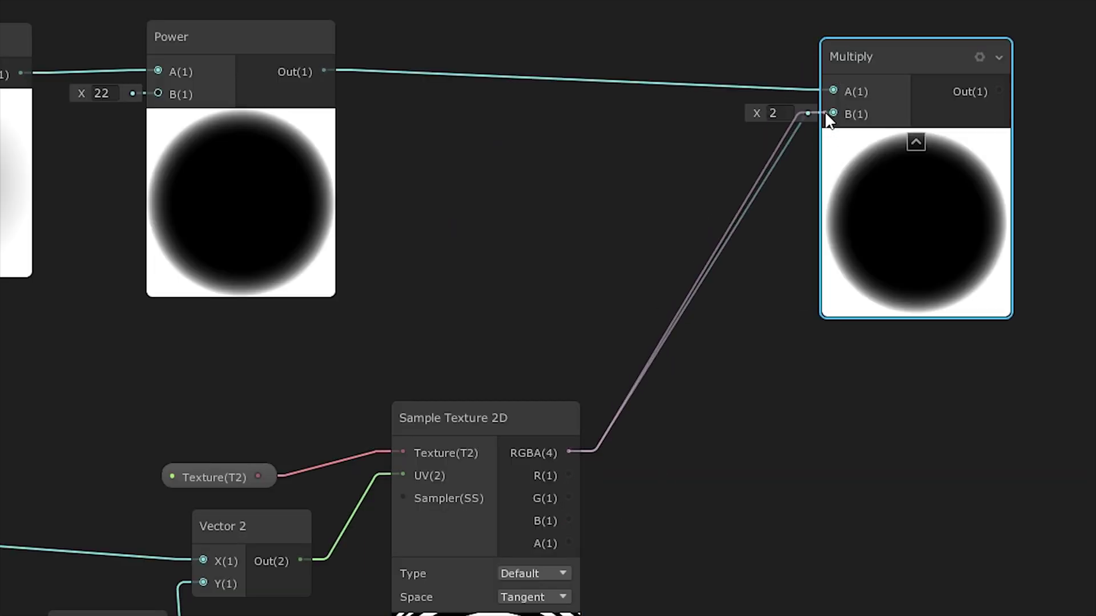
{"action": "left_click_drag", "start_coordinate": [829, 120], "coordinate": [834, 114]}
{"action": "left_click_drag", "start_coordinate": [878, 72], "coordinate": [706, 72]}
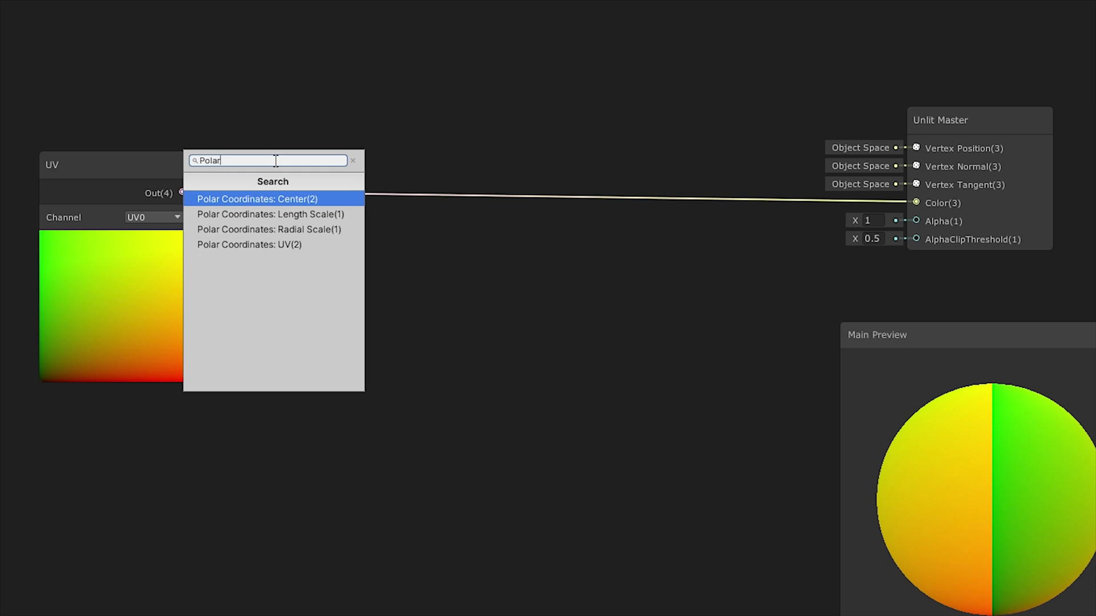
Step: Create a Polar Coordinates node fed by UV
{"action": "left_click", "coordinate": [279, 244]}
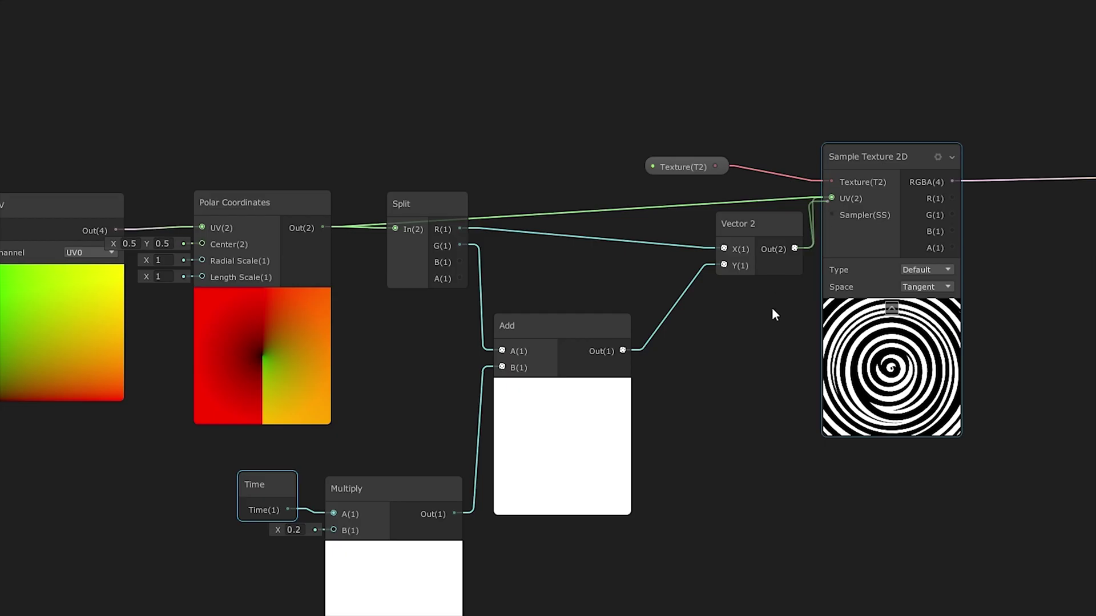
{"action": "middle_click_drag", "start_coordinate": [915, 40], "coordinate": [855, 42]}
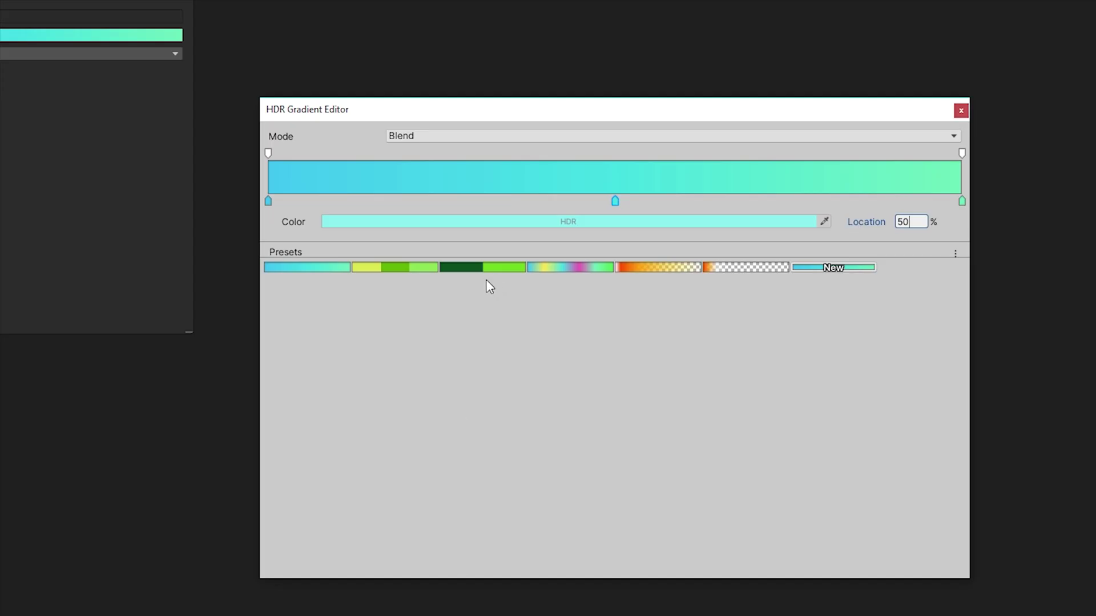
Step: Try the yellow-green, green, rainbow and orange gradient presets
{"action": "left_click", "coordinate": [396, 273]}
{"action": "left_click", "coordinate": [494, 264]}
{"action": "left_click", "coordinate": [571, 266]}
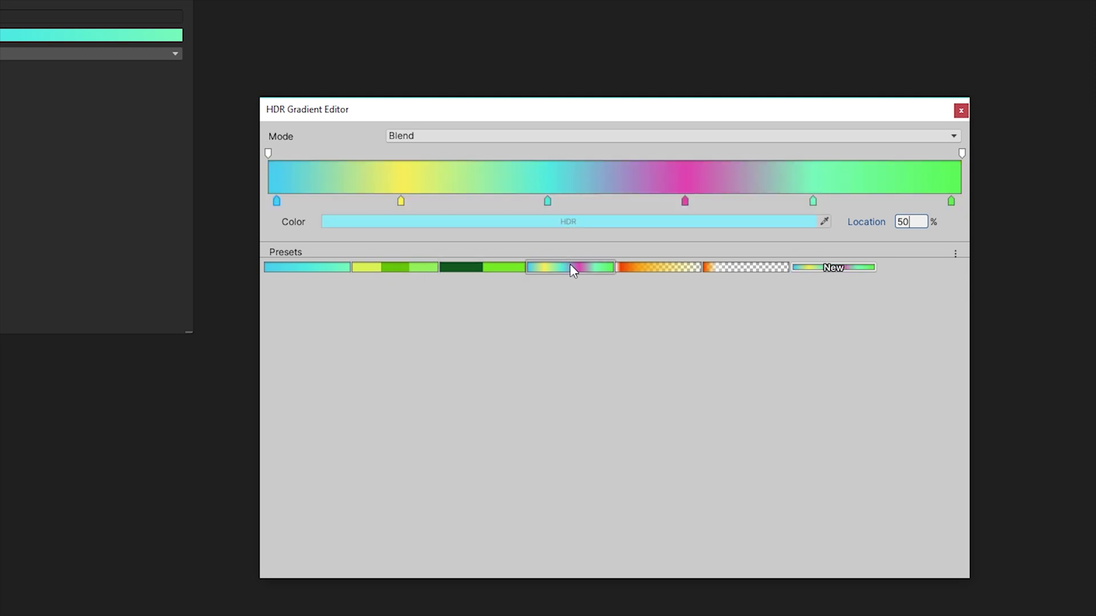
{"action": "left_click", "coordinate": [642, 269]}
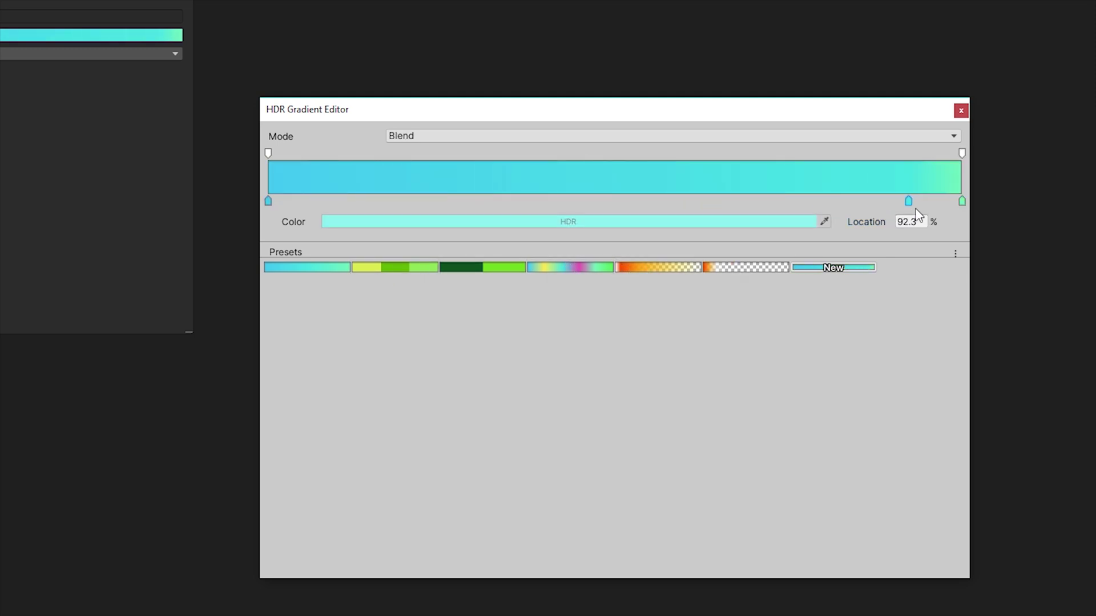
Step: Place the gradient's colour stops at the far left and far right of the bar
{"action": "left_click_drag", "start_coordinate": [439, 194], "coordinate": [958, 201]}
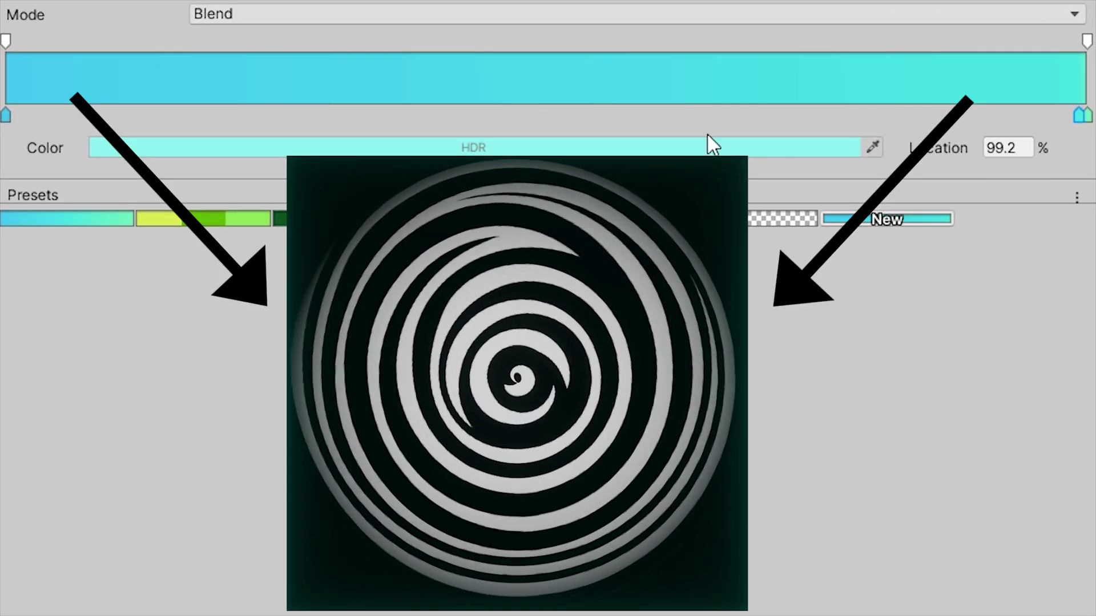
{"action": "double_click", "coordinate": [998, 148]}
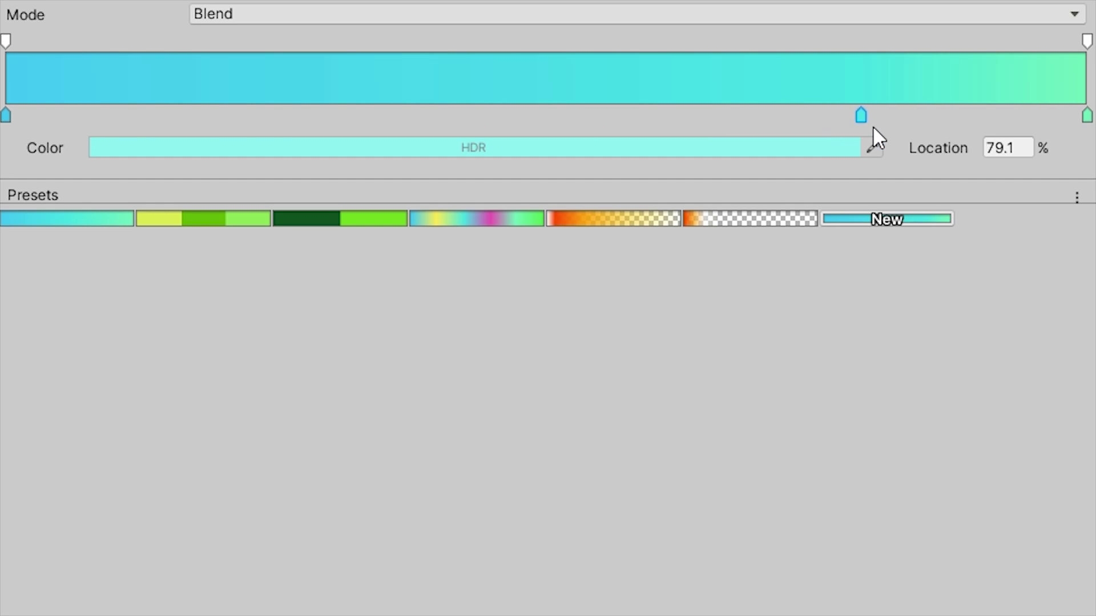
{"action": "left_click_drag", "start_coordinate": [873, 128], "coordinate": [33, 106]}
{"action": "left_click_drag", "start_coordinate": [119, 105], "coordinate": [1079, 114]}
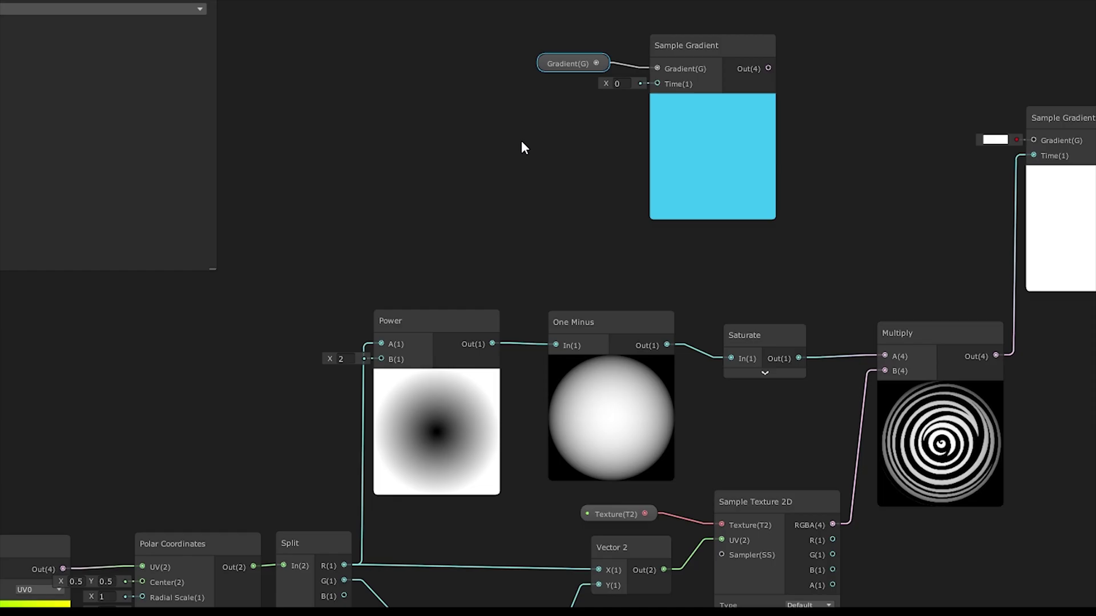
Step: Test the Power and One Minus outputs on Sample Gradient Time, then remove that link
{"action": "scroll", "coordinate": [522, 147], "scroll_direction": "up", "scroll_amount": 1}
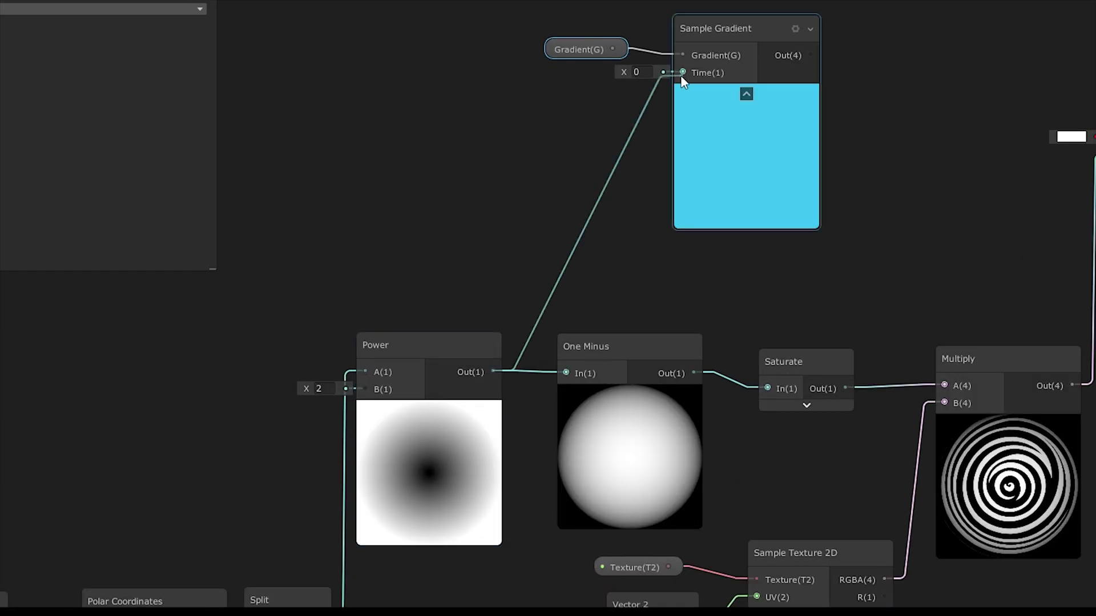
{"action": "left_click_drag", "start_coordinate": [684, 81], "coordinate": [683, 75]}
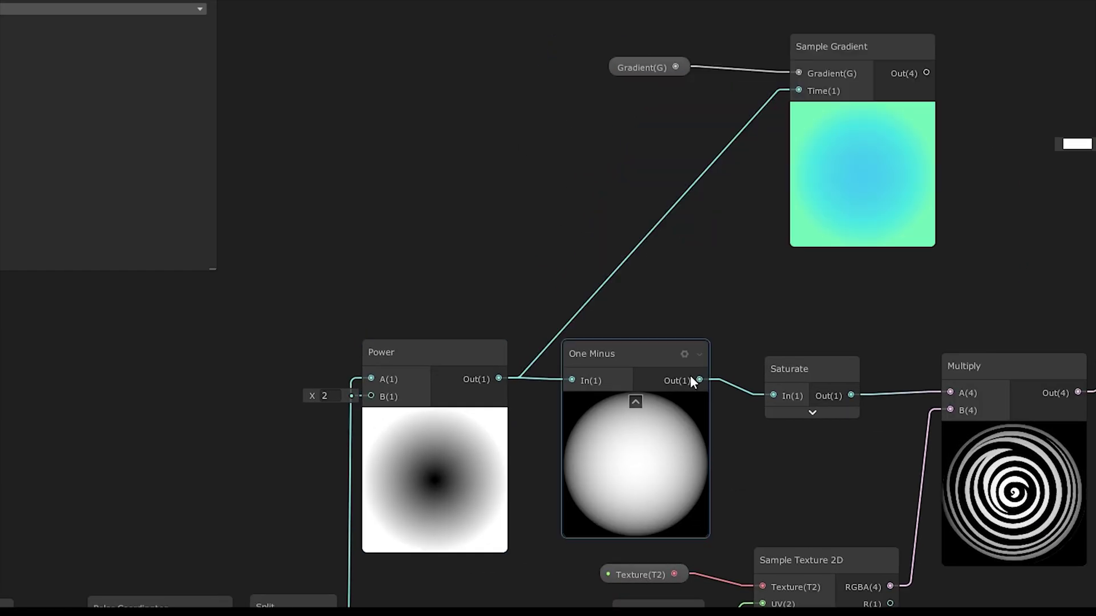
{"action": "left_click_drag", "start_coordinate": [697, 379], "coordinate": [795, 95]}
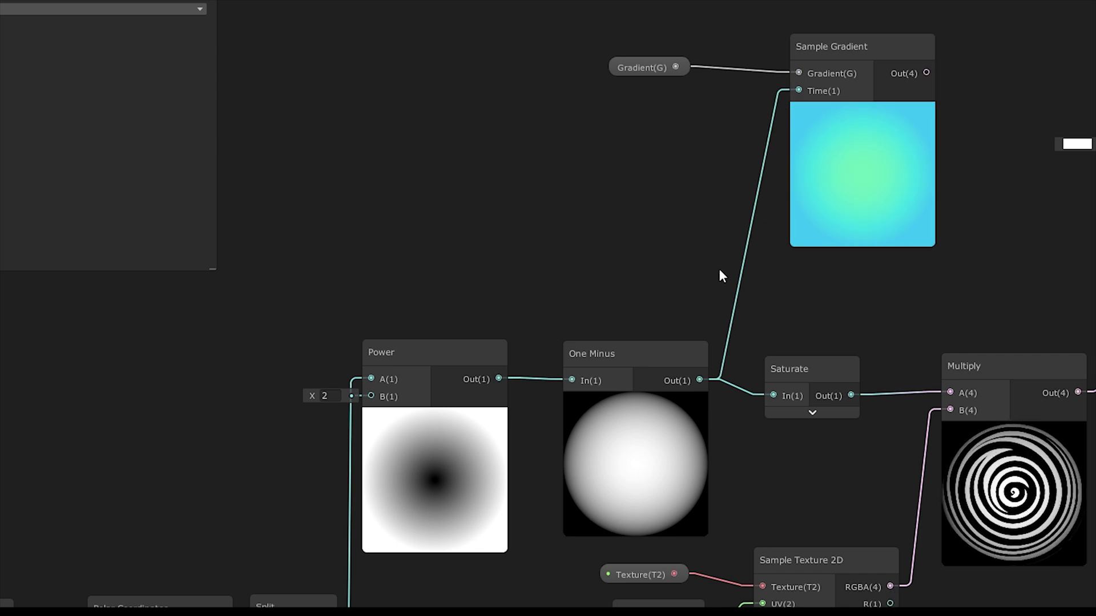
{"action": "left_click", "coordinate": [742, 275]}
{"action": "key", "text": "Delete"}
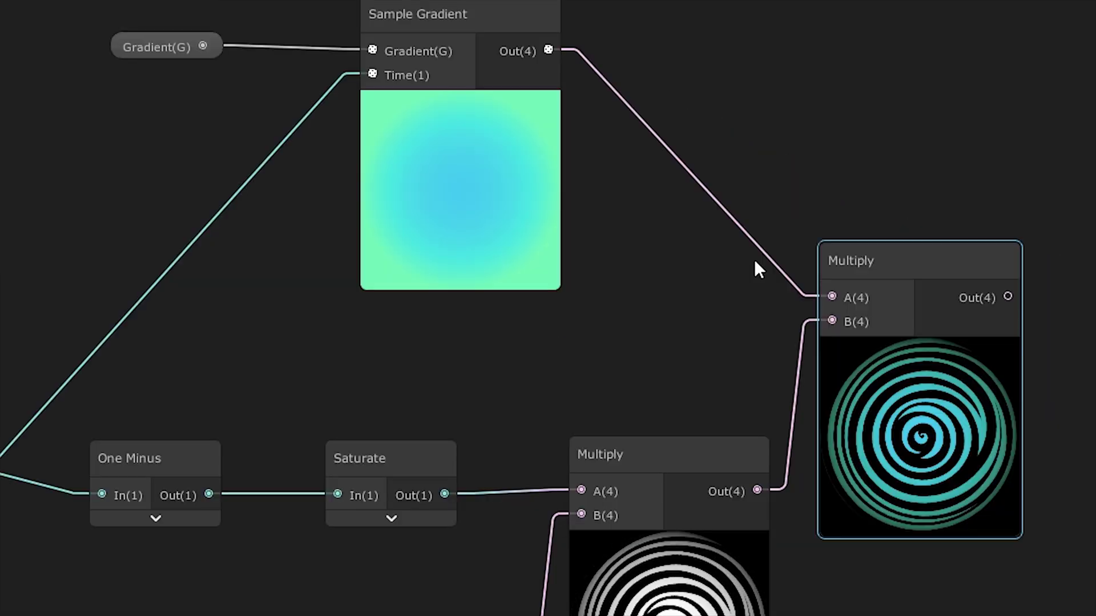
Step: Reposition the lower Multiply node and rewire the gradient colour into the right Multiply's A input
{"action": "left_click", "coordinate": [876, 237]}
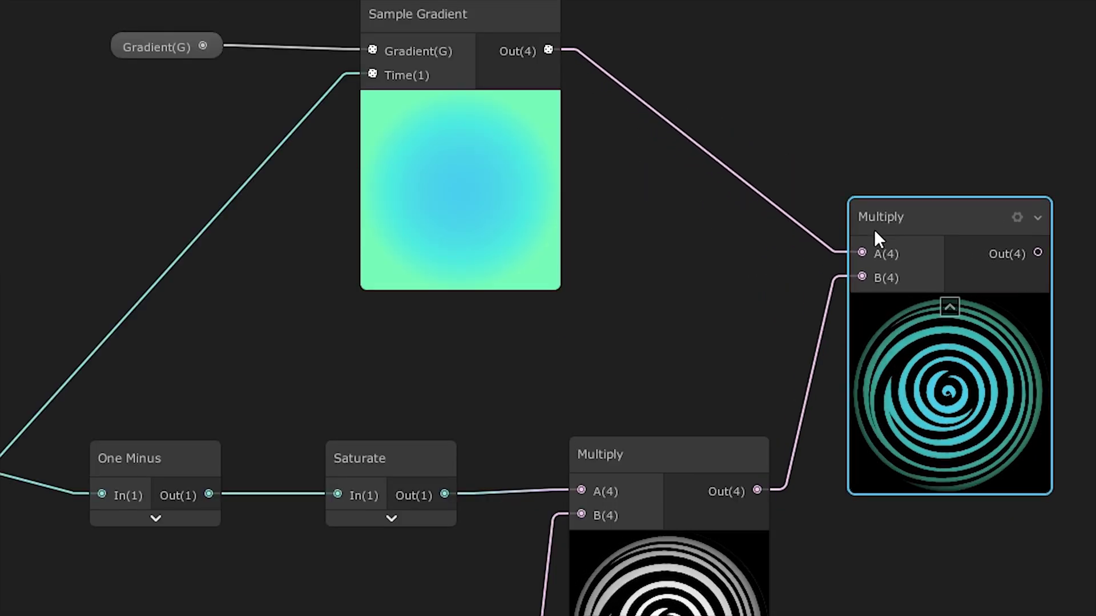
{"action": "left_click", "coordinate": [648, 451]}
{"action": "left_click_drag", "start_coordinate": [648, 451], "coordinate": [622, 380]}
{"action": "left_click", "coordinate": [820, 241]}
{"action": "key", "text": "Delete"}
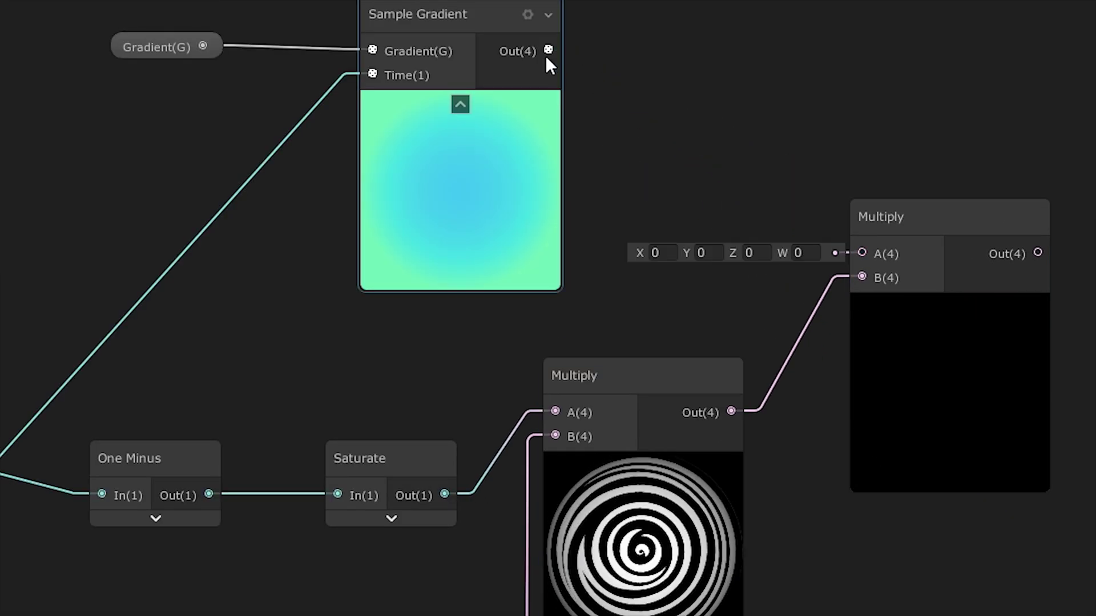
{"action": "left_click_drag", "start_coordinate": [703, 178], "coordinate": [862, 253]}
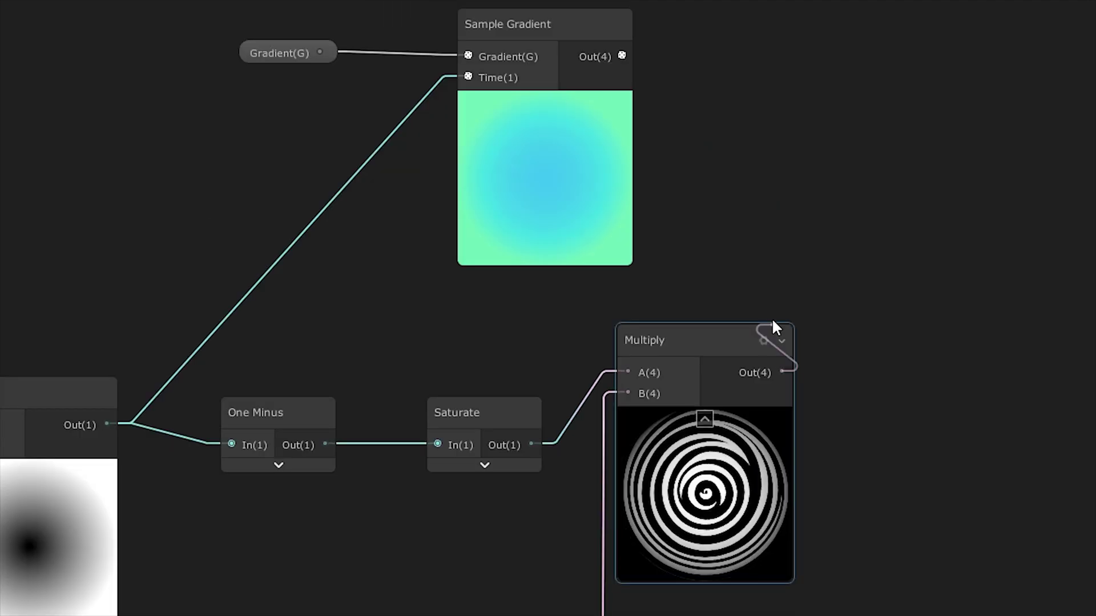
Step: Settle on One Minus Out driving the gradient Time after testing the spiral and Power outputs
{"action": "left_click_drag", "start_coordinate": [782, 371], "coordinate": [615, 176]}
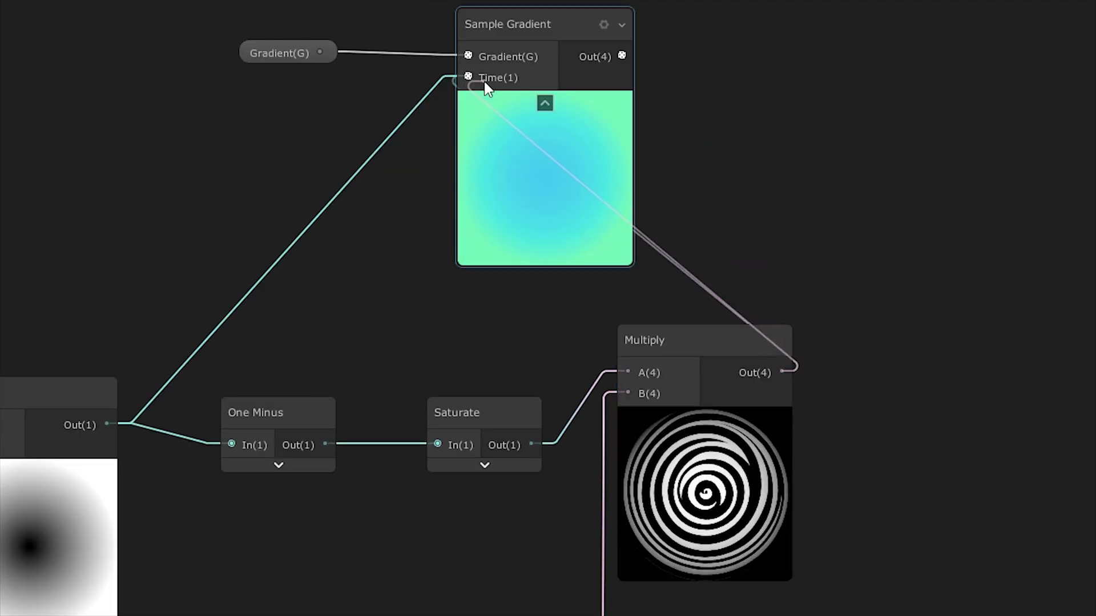
{"action": "left_click_drag", "start_coordinate": [486, 83], "coordinate": [468, 77]}
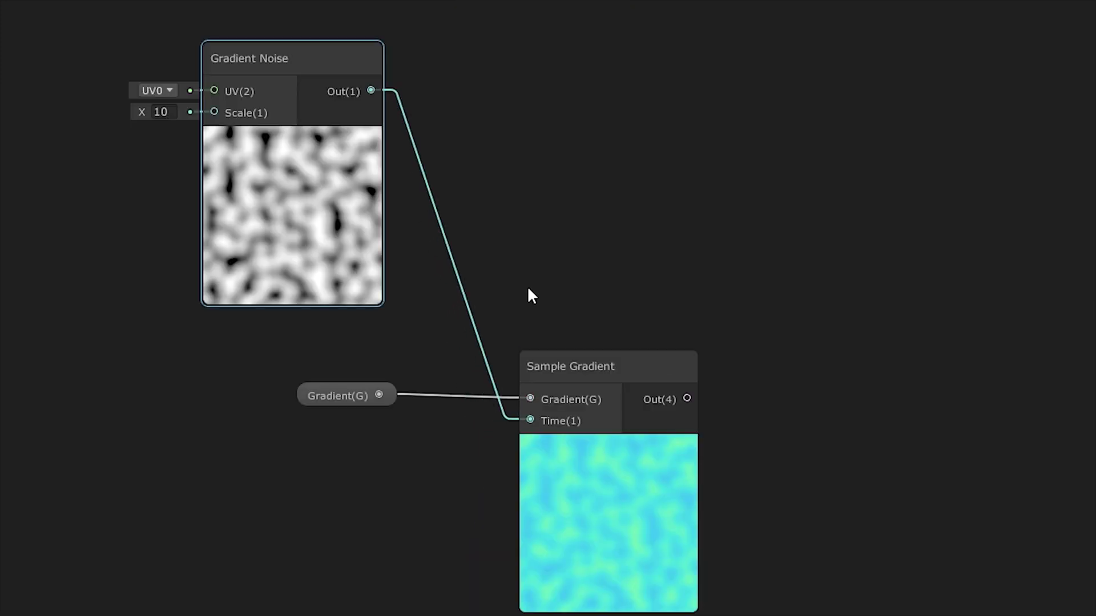
{"action": "middle_click_drag", "start_coordinate": [530, 294], "coordinate": [425, 136]}
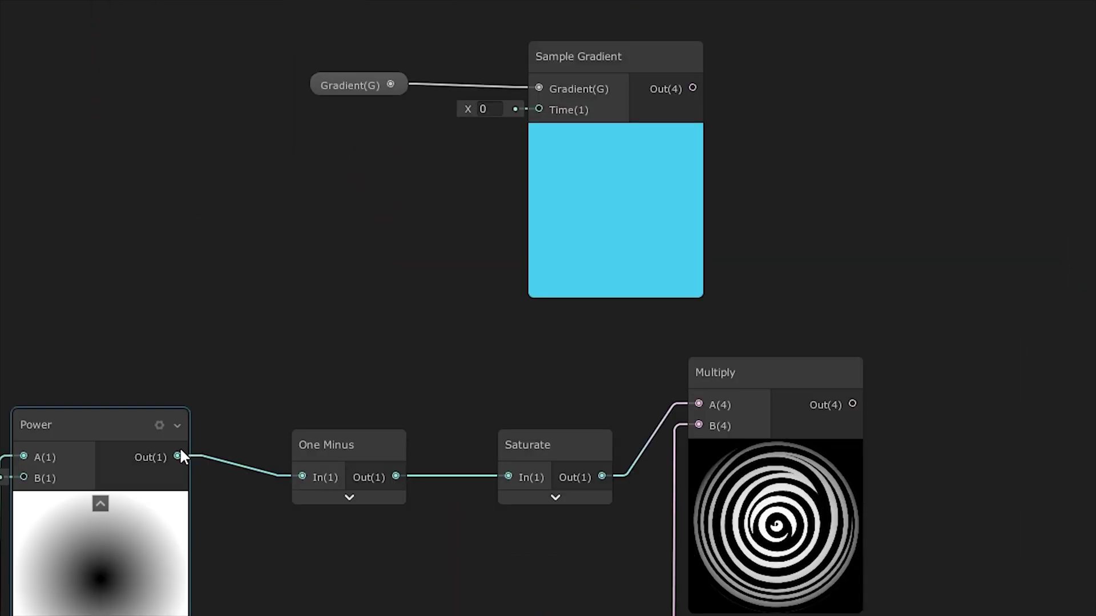
{"action": "left_click_drag", "start_coordinate": [179, 455], "coordinate": [538, 109]}
{"action": "left_click_drag", "start_coordinate": [407, 471], "coordinate": [538, 109]}
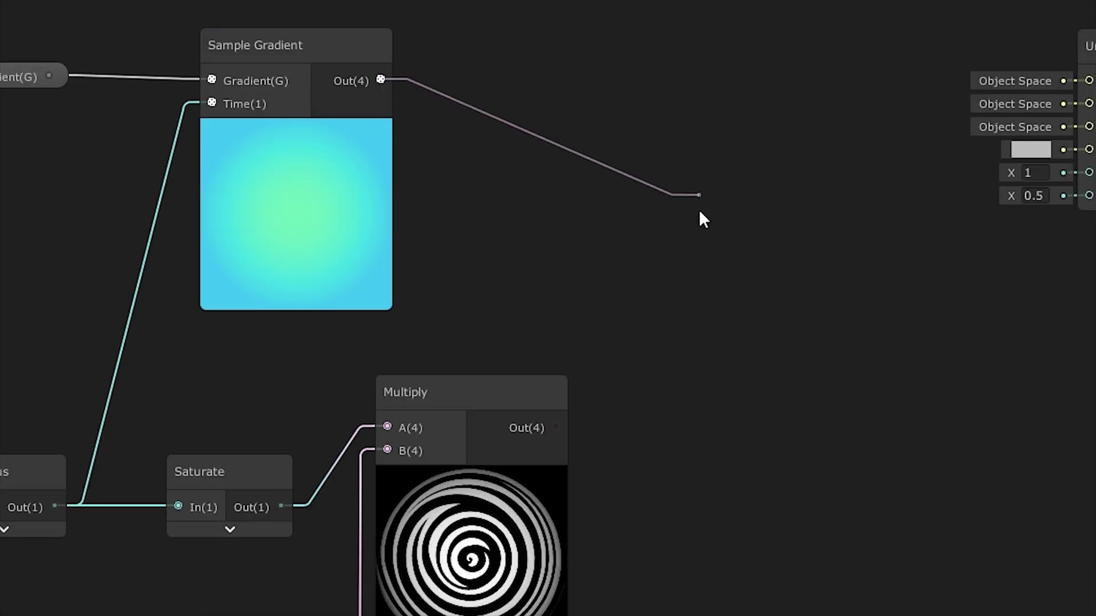
{"action": "left_click_drag", "start_coordinate": [700, 212], "coordinate": [700, 212]}
Step: Create an Add node on the gradient colour and feed the spiral Multiply into its B input
{"action": "type", "text": "Ad"}
{"action": "left_click", "coordinate": [654, 261]}
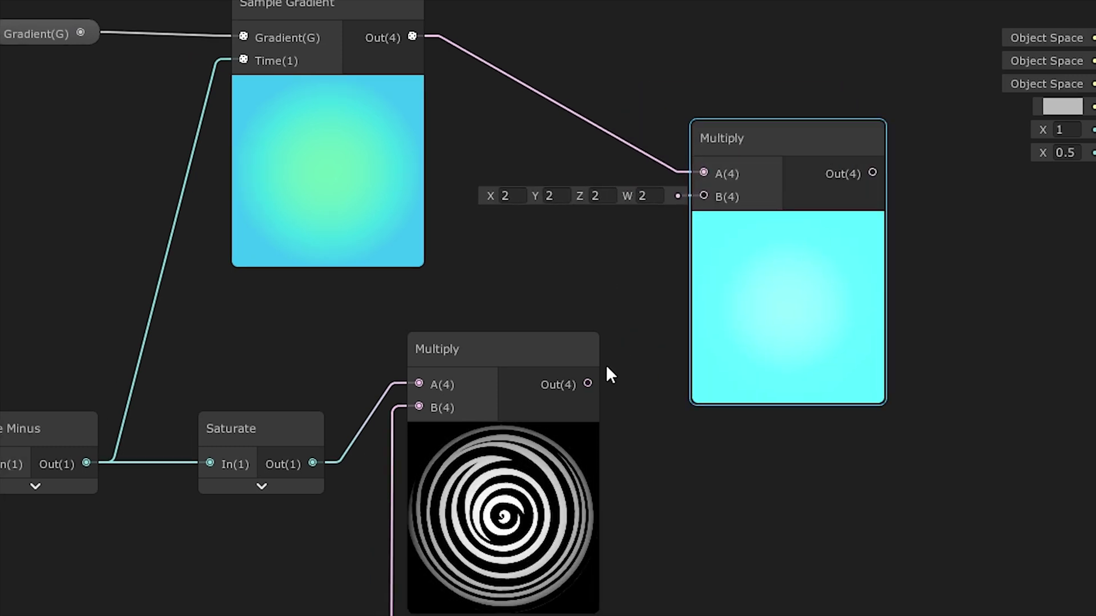
{"action": "left_click_drag", "start_coordinate": [587, 384], "coordinate": [708, 199]}
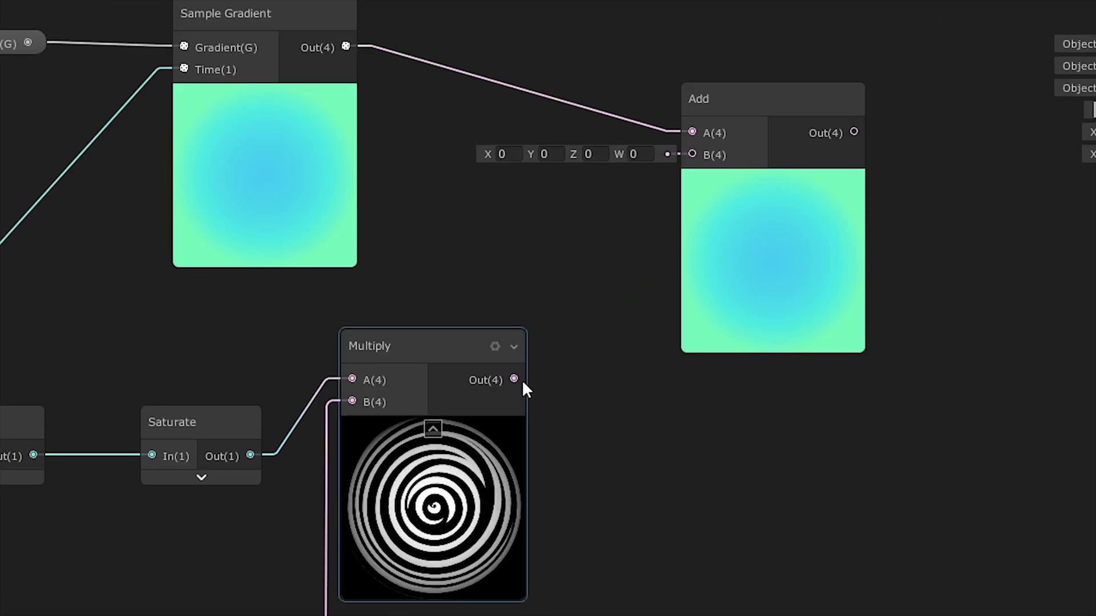
{"action": "left_click_drag", "start_coordinate": [600, 282], "coordinate": [691, 155]}
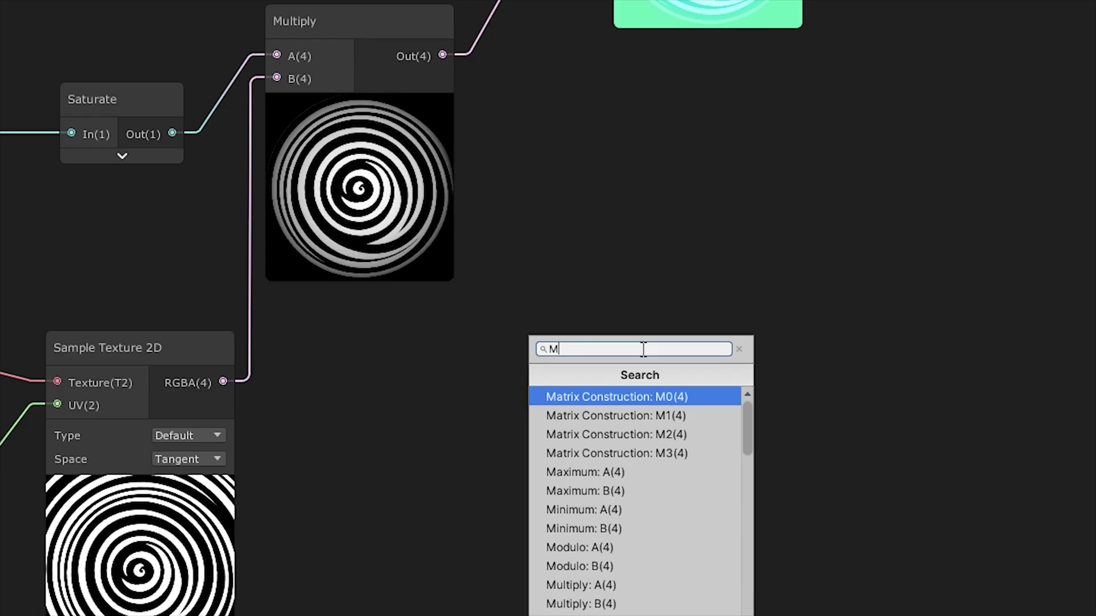
Step: Add a Multiply node, tint the spiral with an orange Color, and try other hues
{"action": "type", "text": "u"}
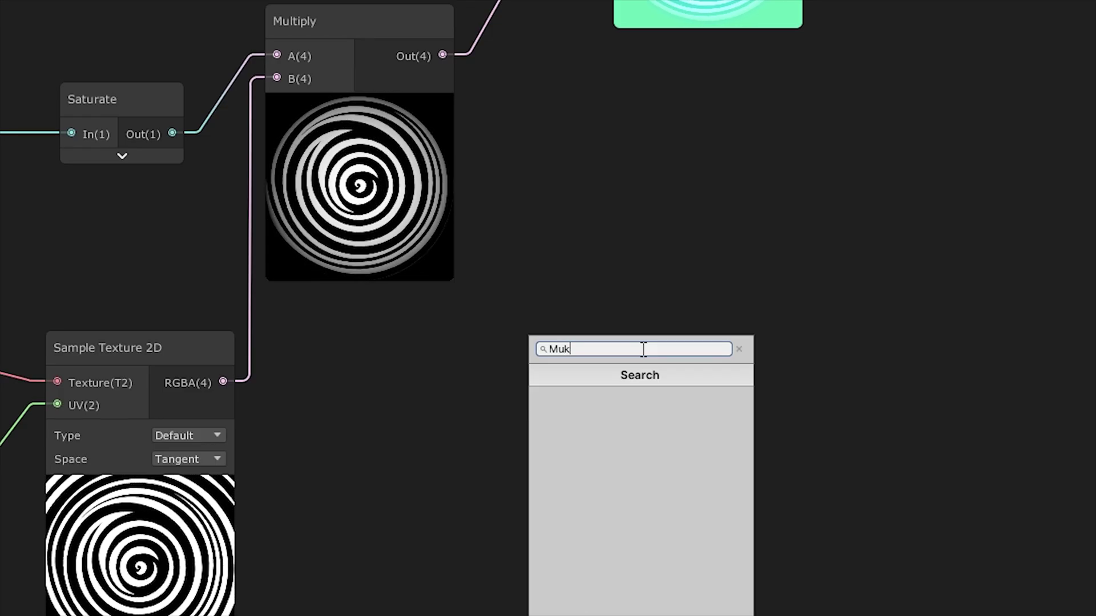
{"action": "key", "text": "Return"}
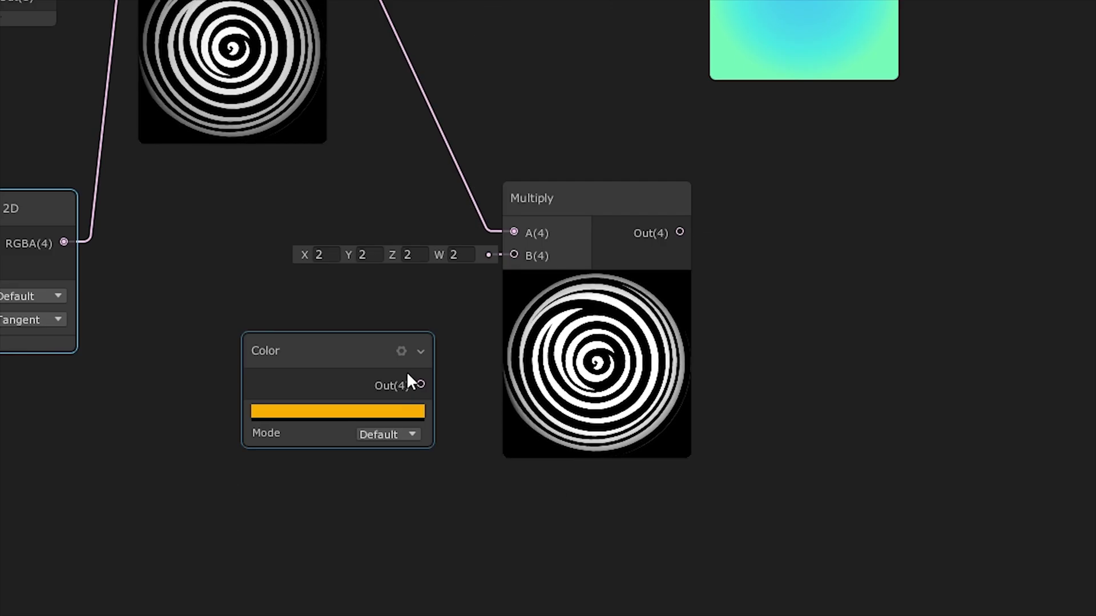
{"action": "left_click_drag", "start_coordinate": [421, 385], "coordinate": [506, 256]}
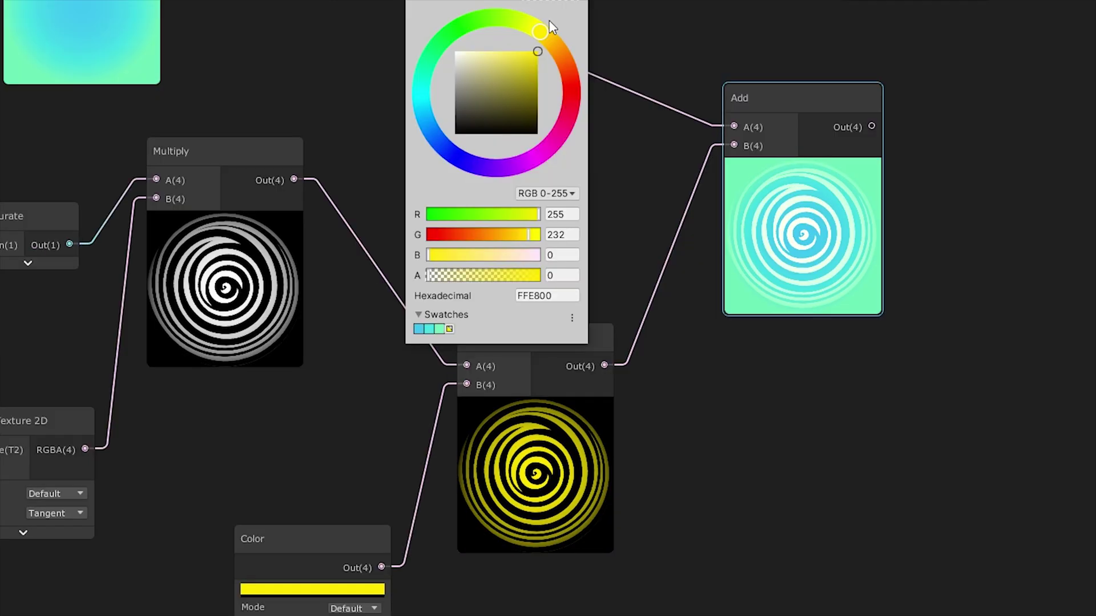
{"action": "mouse_move", "coordinate": [550, 20]}
{"action": "left_mouse_down"}
{"action": "mouse_move", "coordinate": [275, 140]}
{"action": "mouse_move", "coordinate": [347, 283]}
{"action": "mouse_move", "coordinate": [557, 278]}
{"action": "mouse_move", "coordinate": [656, 146]}
{"action": "mouse_move", "coordinate": [690, 44]}
{"action": "left_mouse_up"}
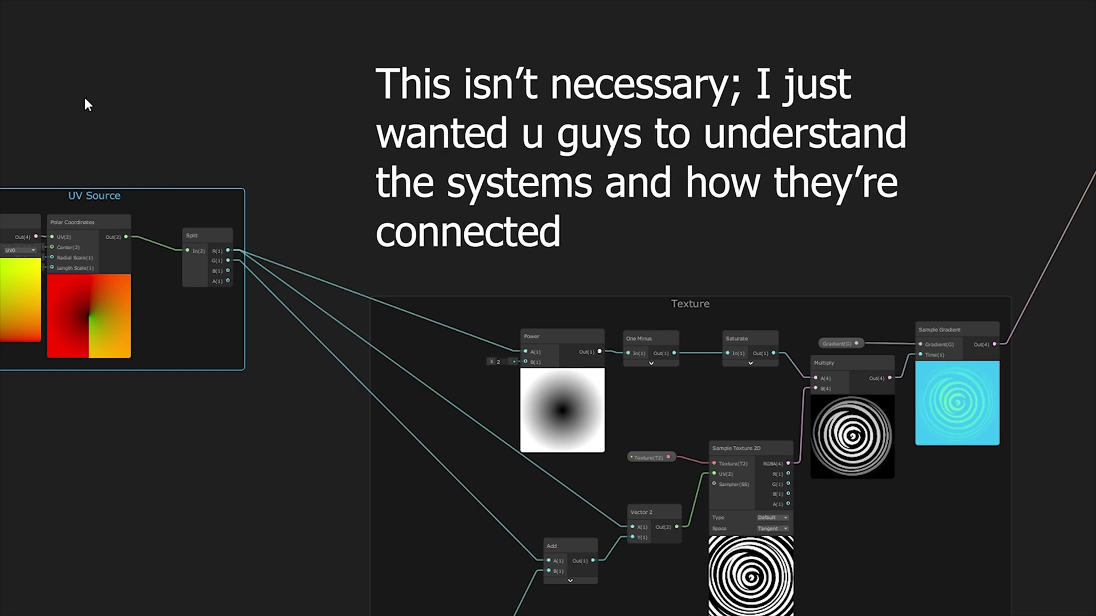
Step: Add a Divide node (B 1.51) off Split in UV Source, feeding Power A and Vector 2 X
{"action": "middle_click_drag", "start_coordinate": [86, 102], "coordinate": [130, 87]}
{"action": "middle_click_drag", "start_coordinate": [429, 121], "coordinate": [772, 146]}
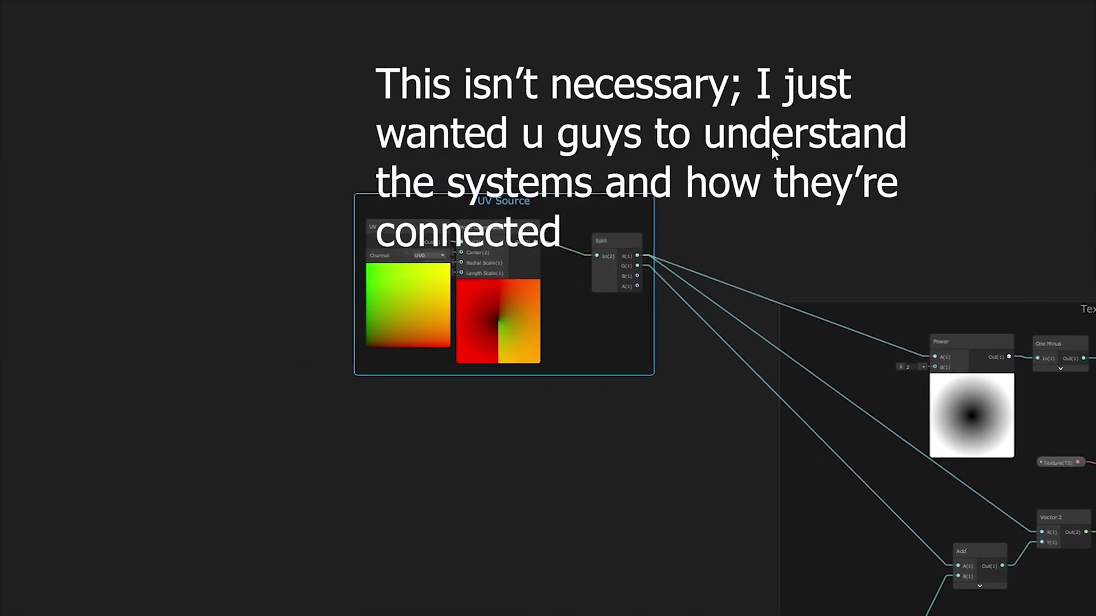
{"action": "scroll", "coordinate": [799, 160], "scroll_direction": "up", "scroll_amount": 3}
{"action": "scroll", "coordinate": [857, 145], "scroll_direction": "down", "scroll_amount": 2}
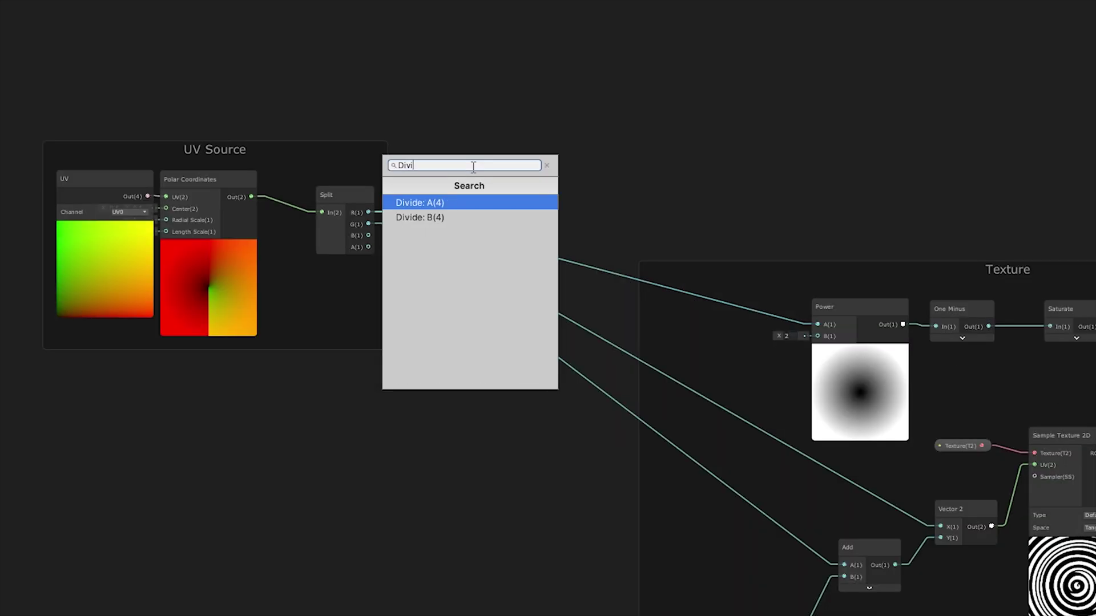
{"action": "key", "text": "Return"}
{"action": "left_click_drag", "start_coordinate": [463, 181], "coordinate": [495, 200]}
{"action": "left_click_drag", "start_coordinate": [428, 183], "coordinate": [727, 303]}
{"action": "left_click_drag", "start_coordinate": [428, 183], "coordinate": [843, 507]}
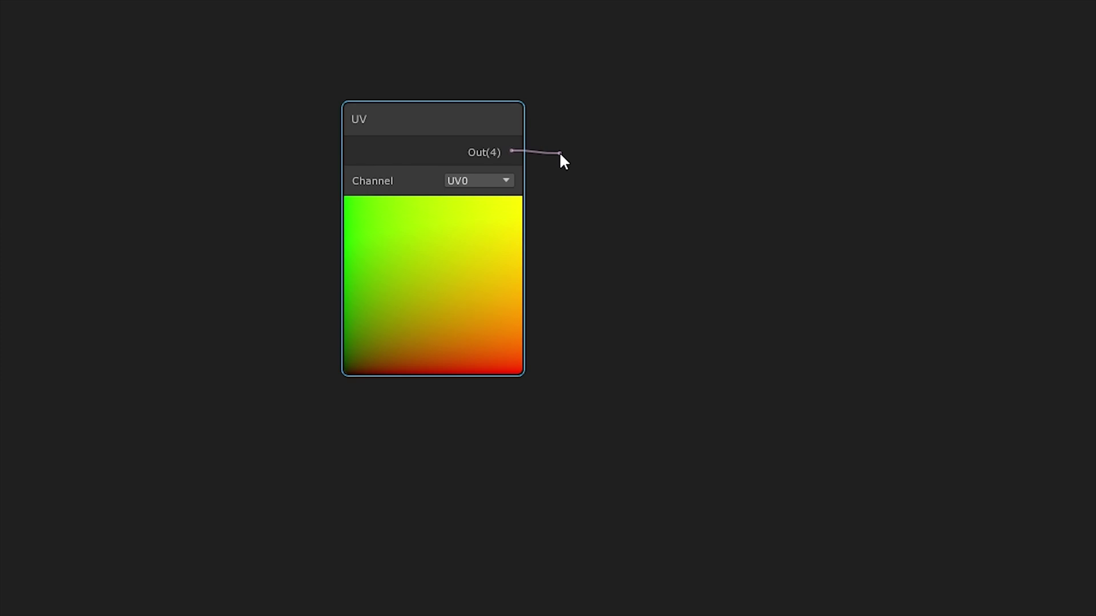
Step: Branch a Split node off the UV output
{"action": "left_click_drag", "start_coordinate": [561, 155], "coordinate": [561, 155]}
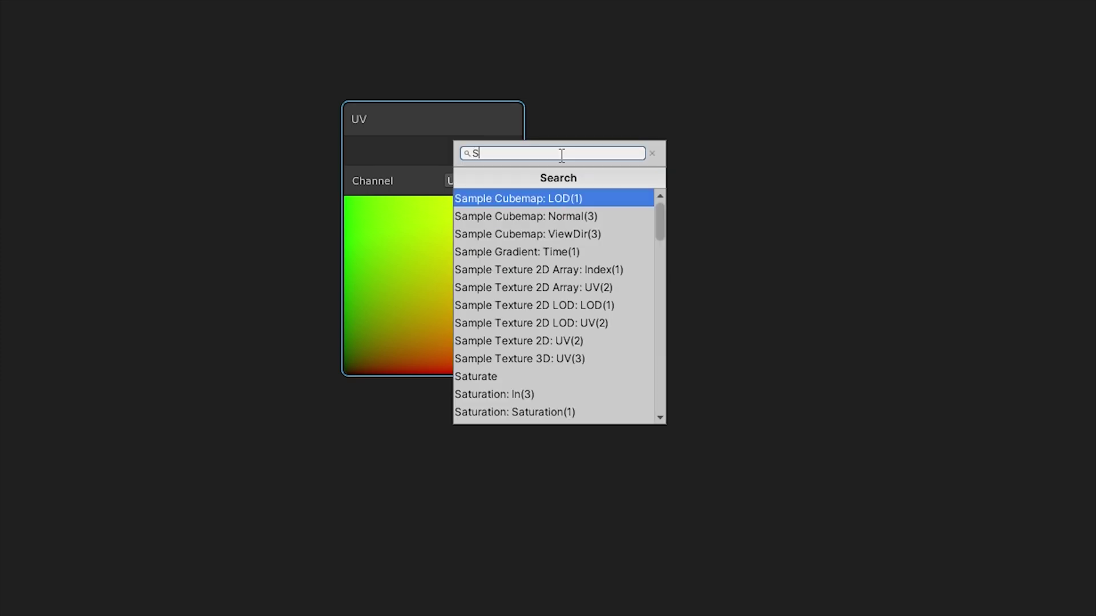
{"action": "type", "text": "Split"}
{"action": "key", "text": "Return"}
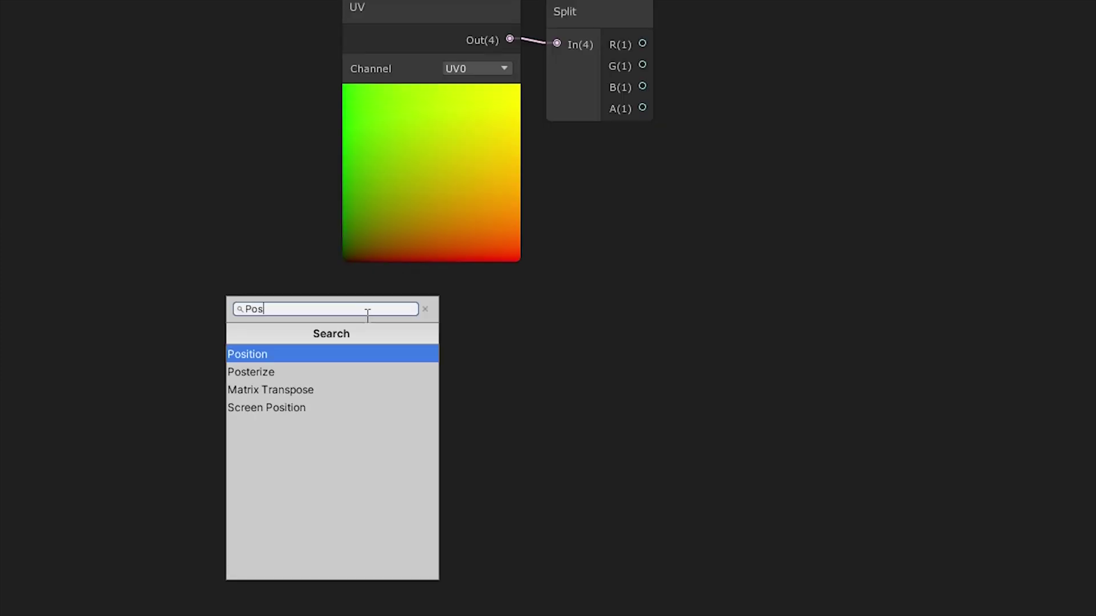
Step: Add a Position node with its own Split, and set the Add node's B to 2.26
{"action": "key", "text": "Return"}
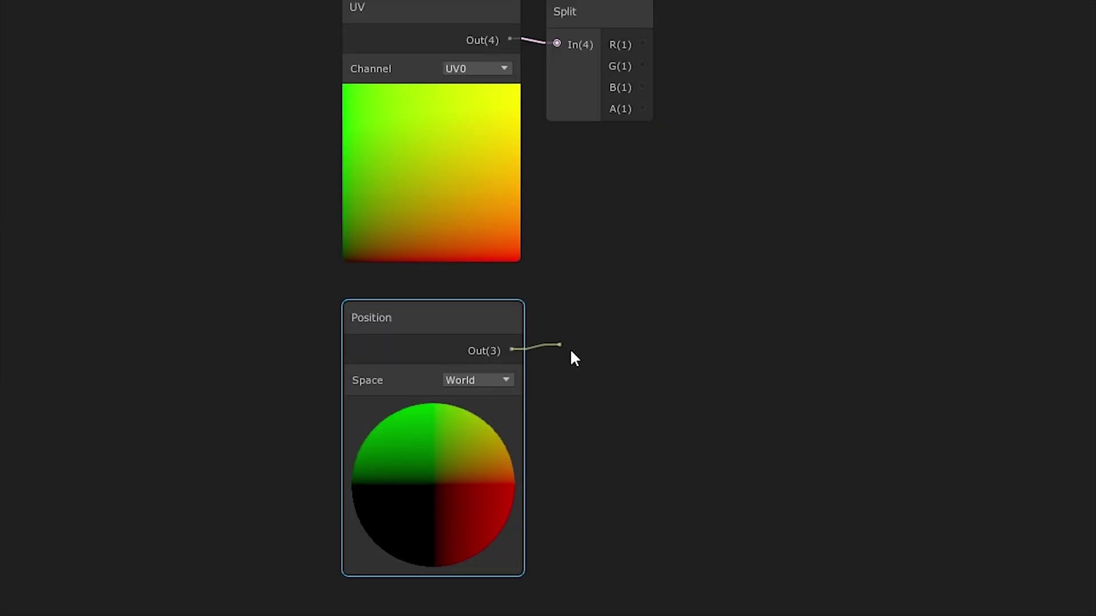
{"action": "left_click_drag", "start_coordinate": [573, 357], "coordinate": [573, 357]}
{"action": "type", "text": "split"}
{"action": "key", "text": "Return"}
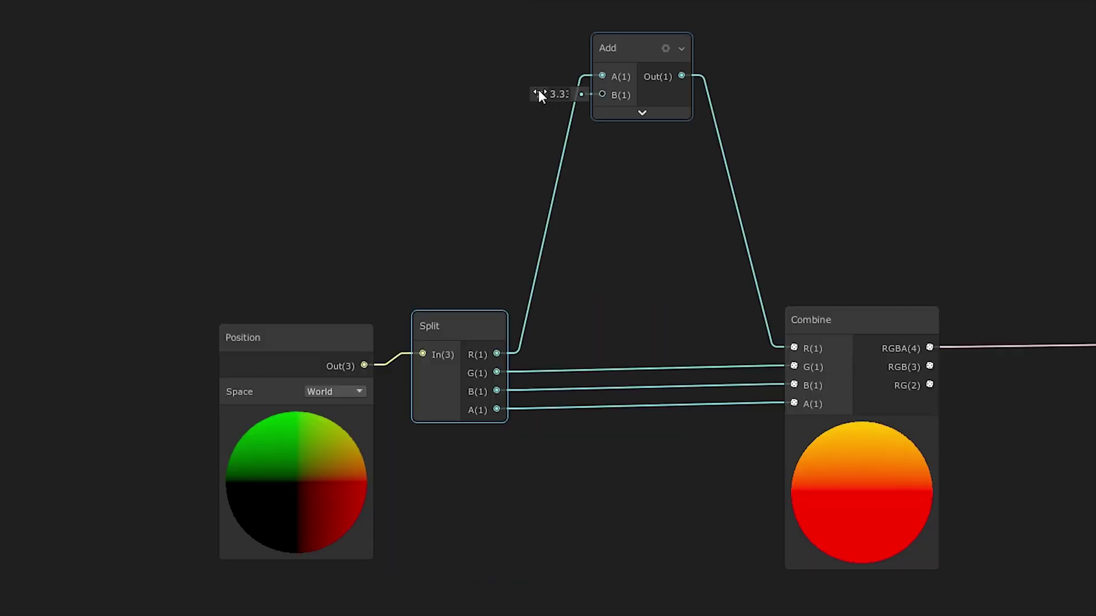
{"action": "left_click_drag", "start_coordinate": [539, 91], "coordinate": [525, 122]}
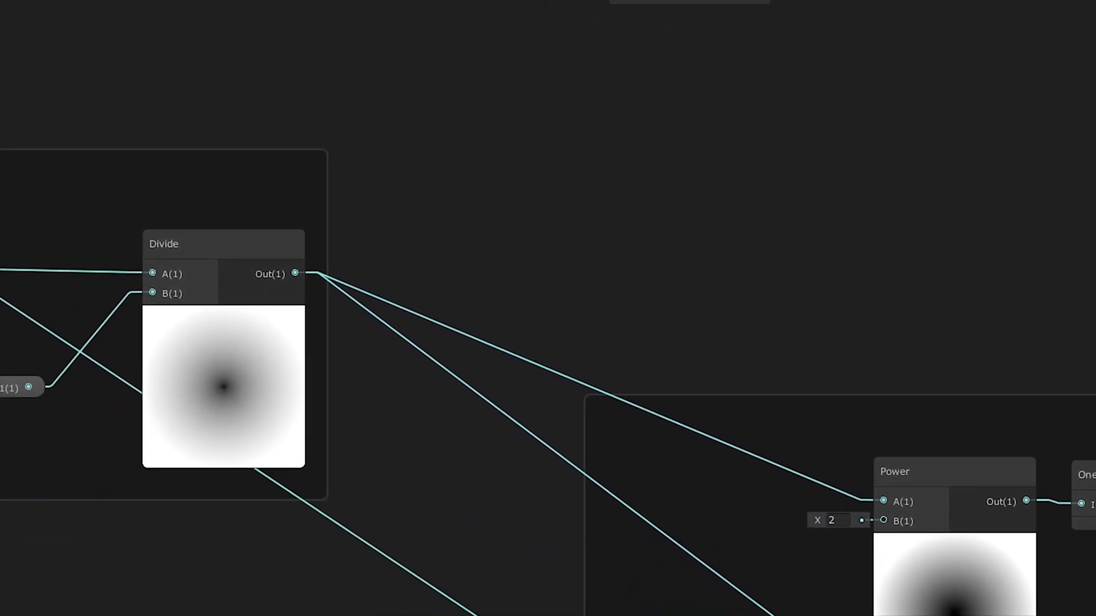
Step: Add a Preview node and a Subtract node off the position's G channel, wiring the gradient into B
{"action": "type", "text": "Previ"}
{"action": "key", "text": "Return"}
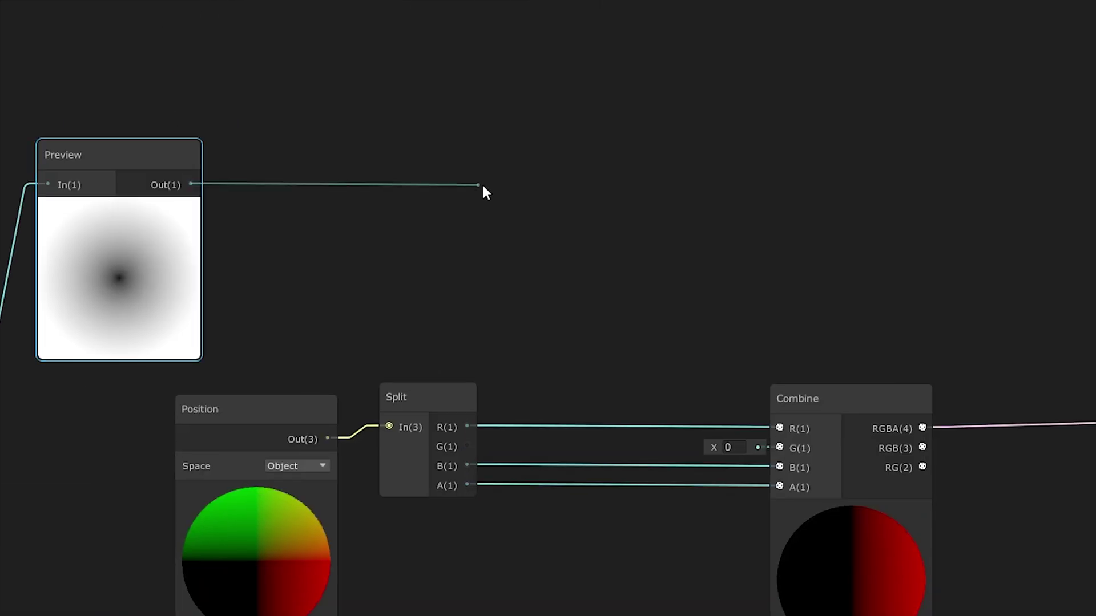
{"action": "left_click_drag", "start_coordinate": [483, 186], "coordinate": [469, 195]}
{"action": "key", "text": "Escape"}
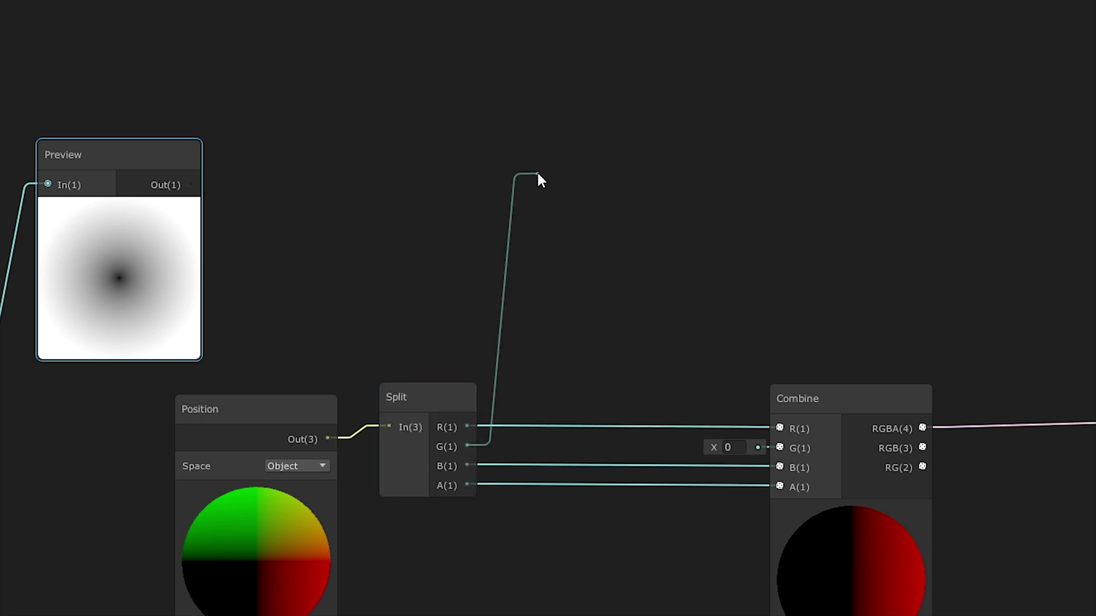
{"action": "left_click_drag", "start_coordinate": [537, 174], "coordinate": [535, 165]}
{"action": "type", "text": "sub"}
{"action": "key", "text": "Return"}
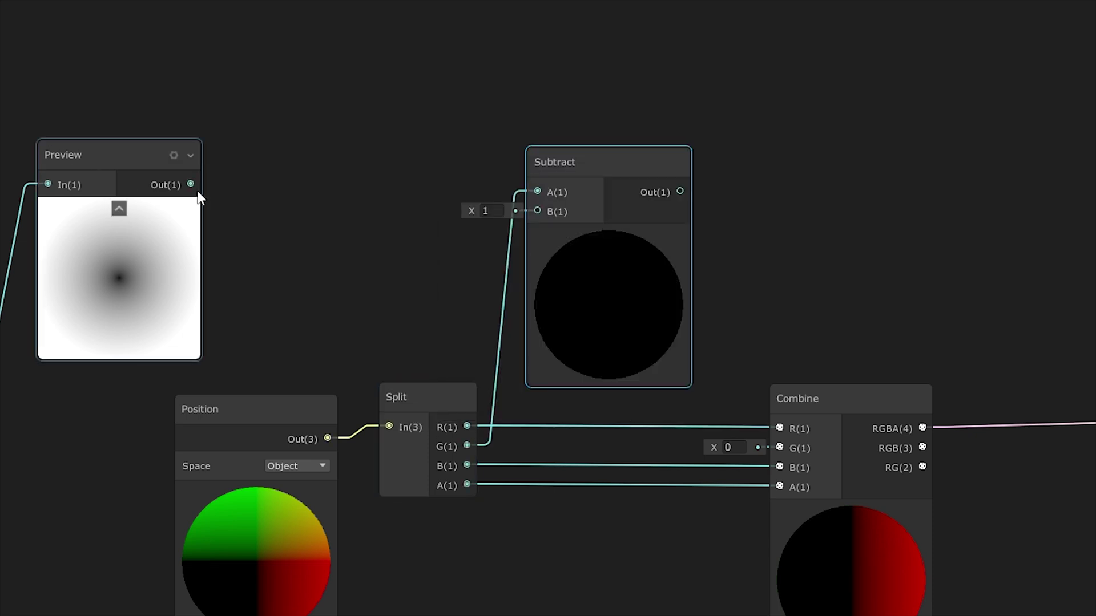
{"action": "left_click_drag", "start_coordinate": [549, 214], "coordinate": [548, 212]}
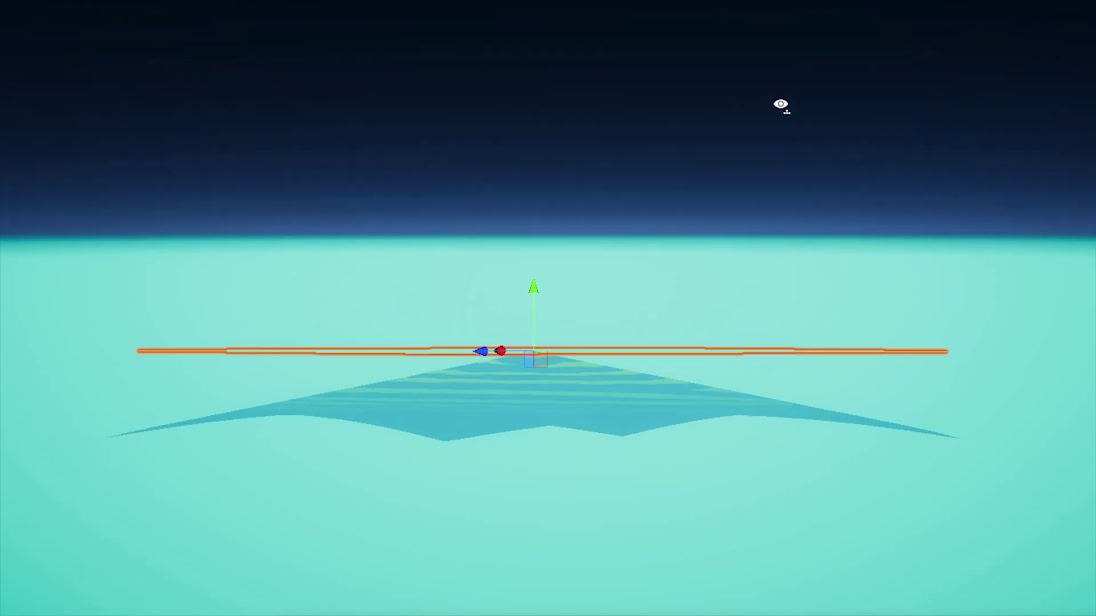
Step: Insert a One Minus node after Preview so the inverted gradient feeds Subtract B
{"action": "left_click_drag", "start_coordinate": [782, 105], "coordinate": [696, 111], "text": "alt"}
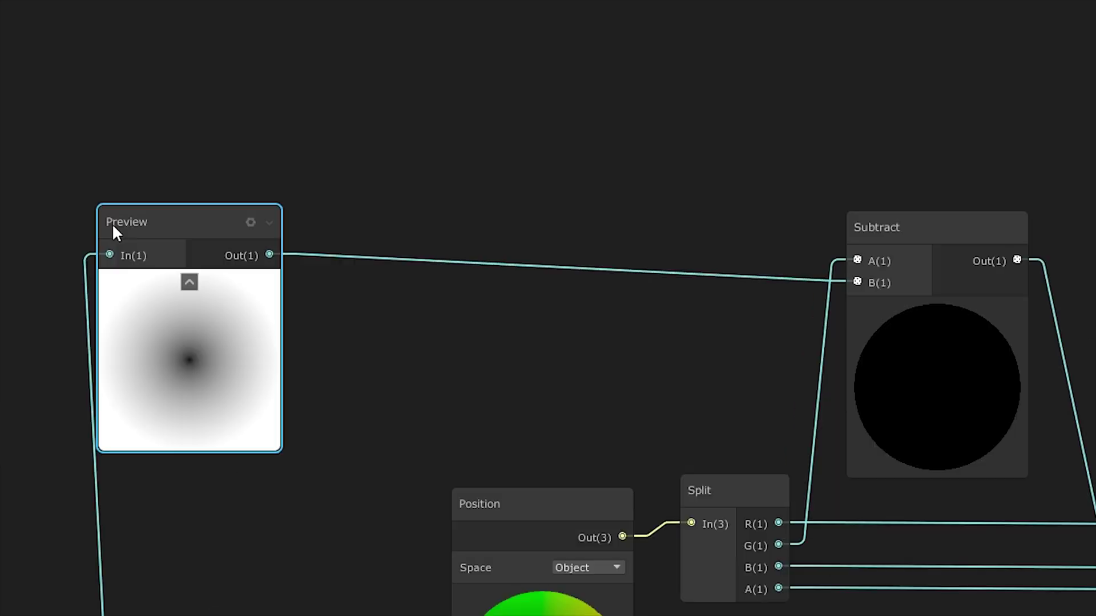
{"action": "left_click_drag", "start_coordinate": [115, 232], "coordinate": [66, 236]}
{"action": "left_click_drag", "start_coordinate": [220, 254], "coordinate": [553, 129]}
{"action": "type", "text": "one minus"}
{"action": "key", "text": "Return"}
{"action": "left_click_drag", "start_coordinate": [658, 183], "coordinate": [857, 281]}
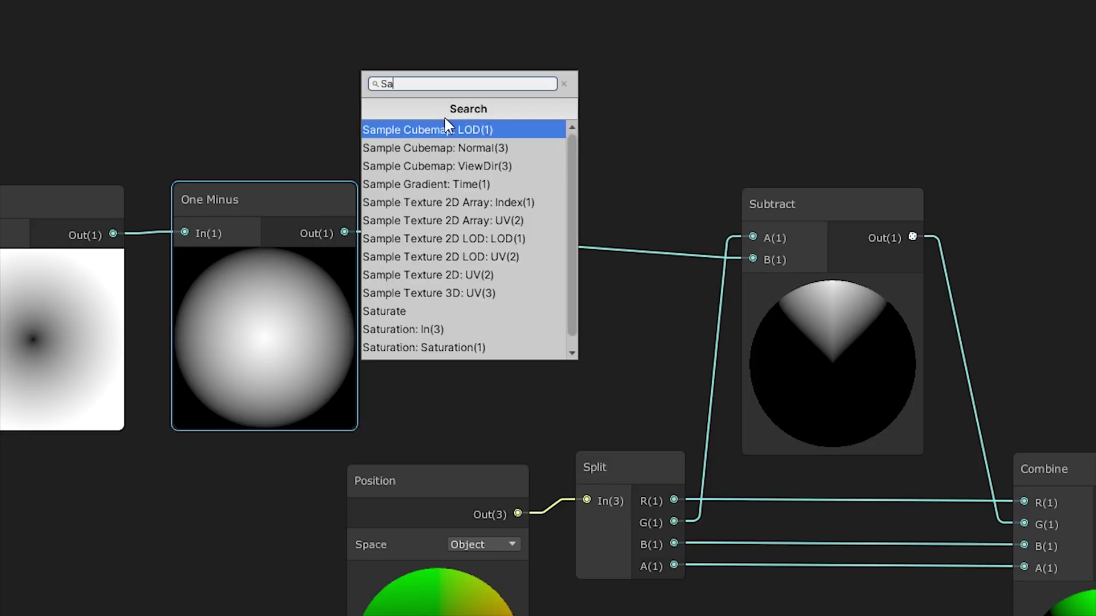
Step: Add a Saturate node to clamp the gradient, then check the funnel from above the plane
{"action": "key", "text": "Return"}
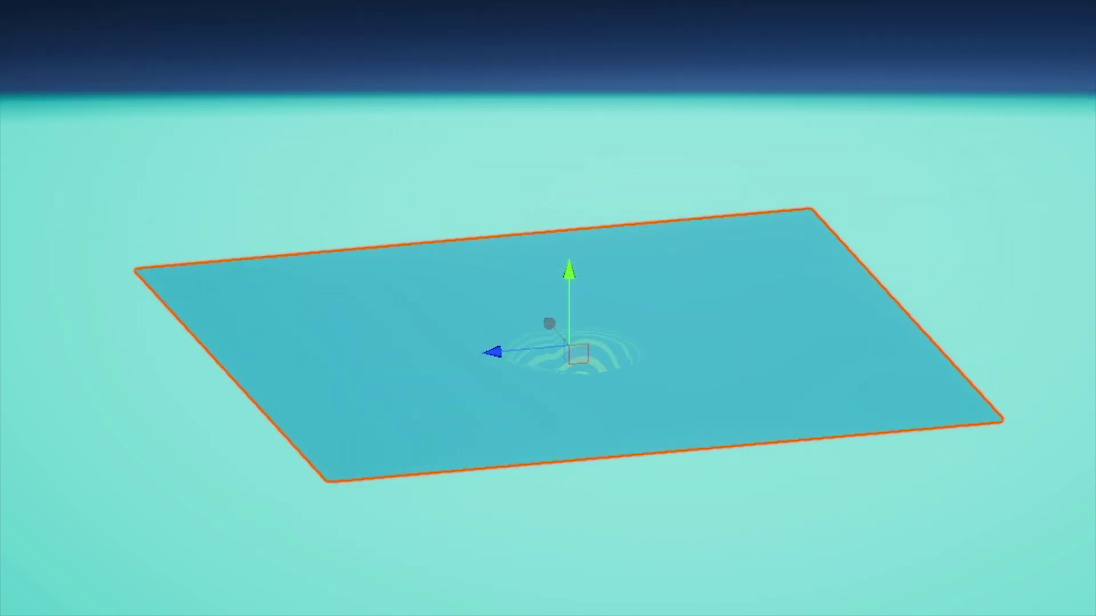
{"action": "left_click_drag", "start_coordinate": [941, 108], "coordinate": [942, 166], "text": "alt"}
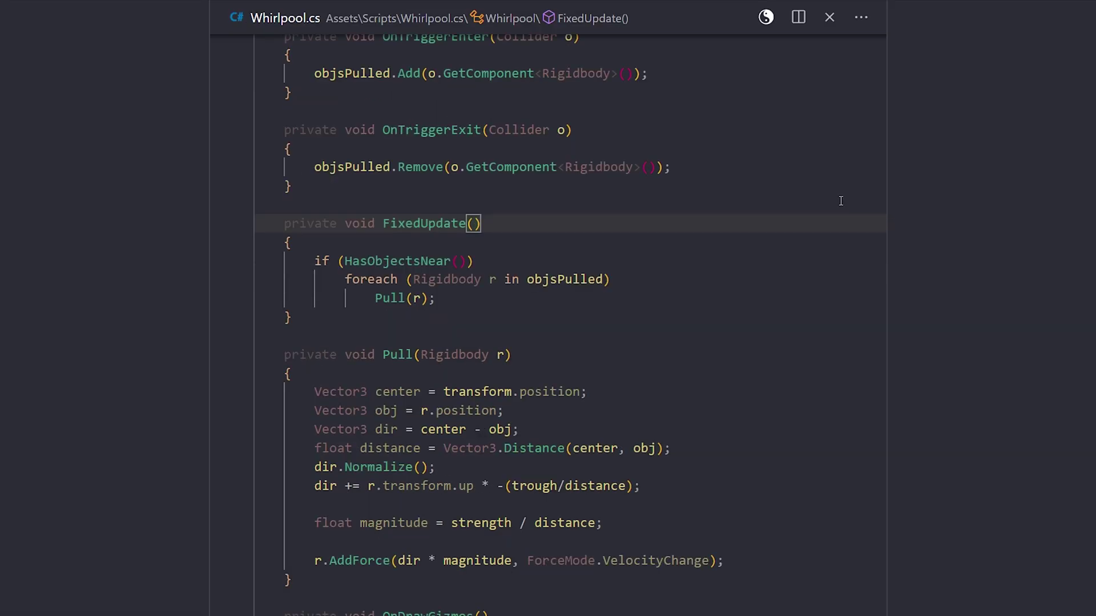
{"action": "scroll", "coordinate": [840, 201], "scroll_direction": "down", "scroll_amount": 2}
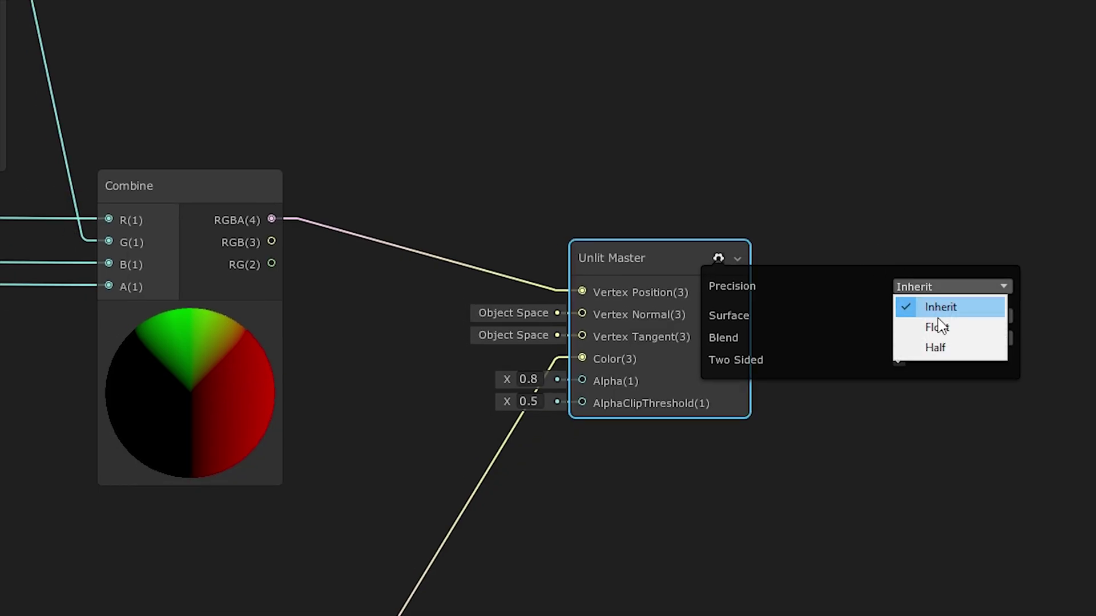
Step: Set the shader's Surface to Transparent and Blend to Alpha
{"action": "left_click", "coordinate": [980, 315]}
{"action": "left_click", "coordinate": [971, 357]}
{"action": "left_click", "coordinate": [961, 338]}
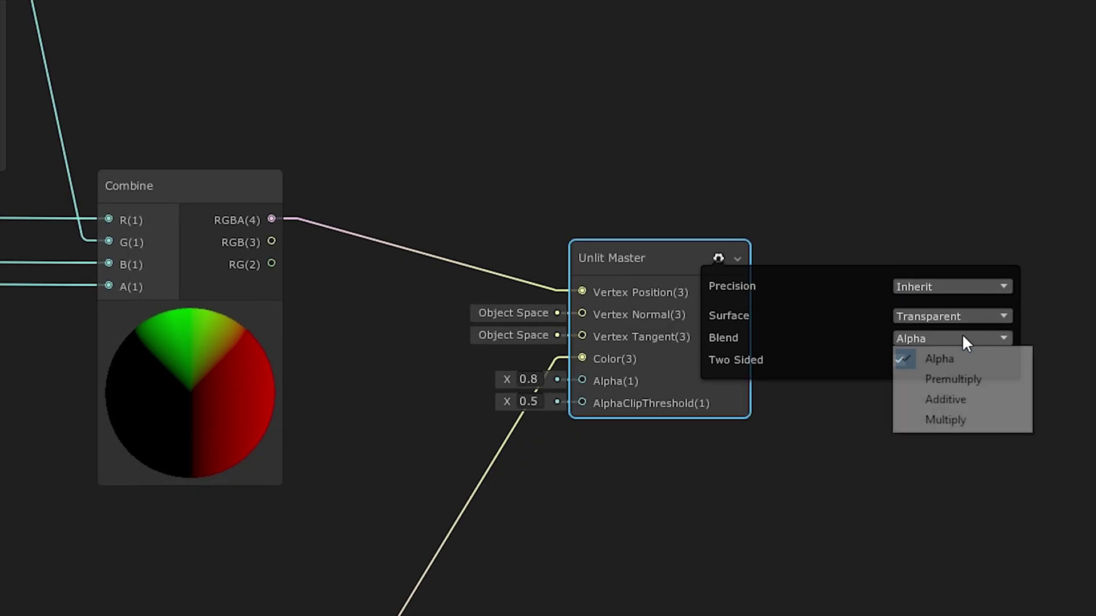
{"action": "left_click", "coordinate": [956, 361]}
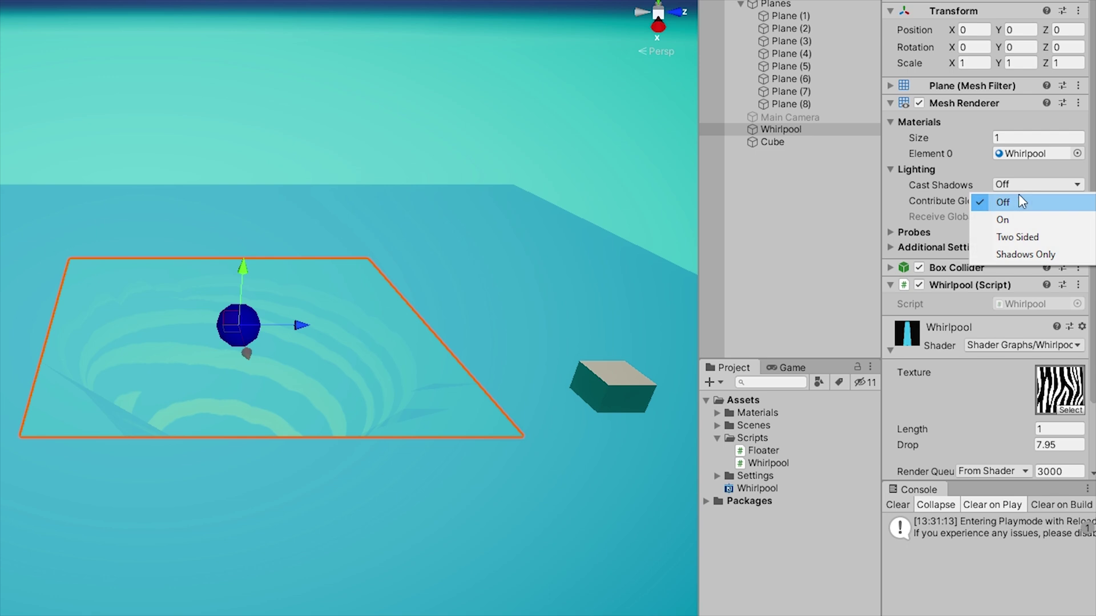
Step: Keep Cast Shadows off on the whirlpool and turn it off on Plane (5)
{"action": "left_click", "coordinate": [1018, 201]}
{"action": "left_click", "coordinate": [688, 283]}
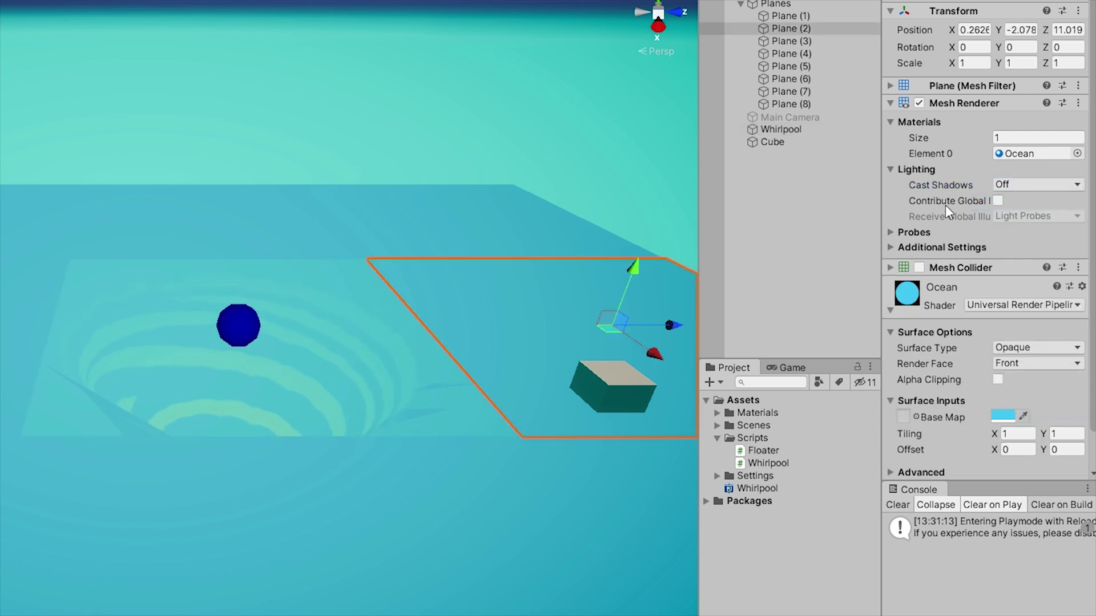
{"action": "left_click", "coordinate": [558, 232]}
{"action": "left_click", "coordinate": [1014, 197]}
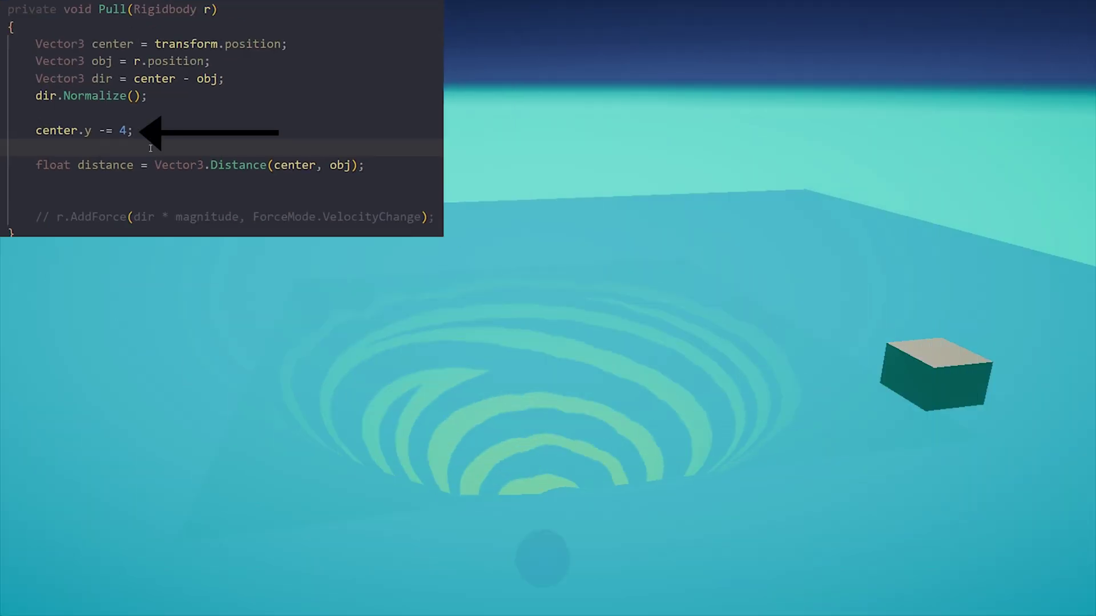
Step: Orbit to an edge-on side view of the whirlpool
{"action": "left_click_drag", "start_coordinate": [1093, 148], "coordinate": [1063, 98], "text": "alt"}
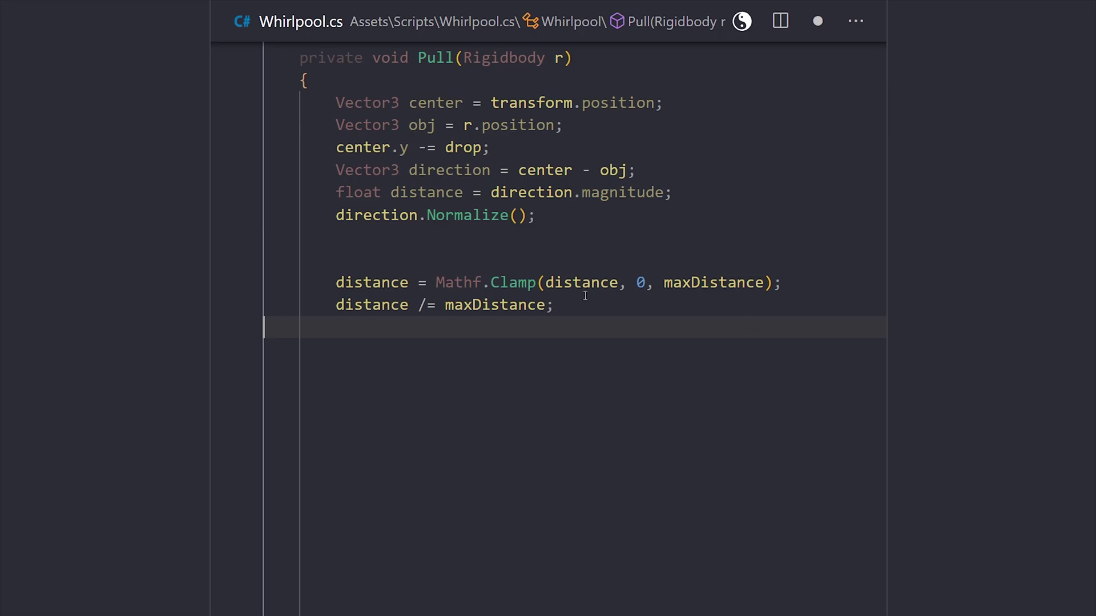
Step: Edit the Clamp and Normalize lines in Pull, then select the height-check and destroy lines
{"action": "left_click", "coordinate": [274, 283]}
{"action": "left_click", "coordinate": [400, 215]}
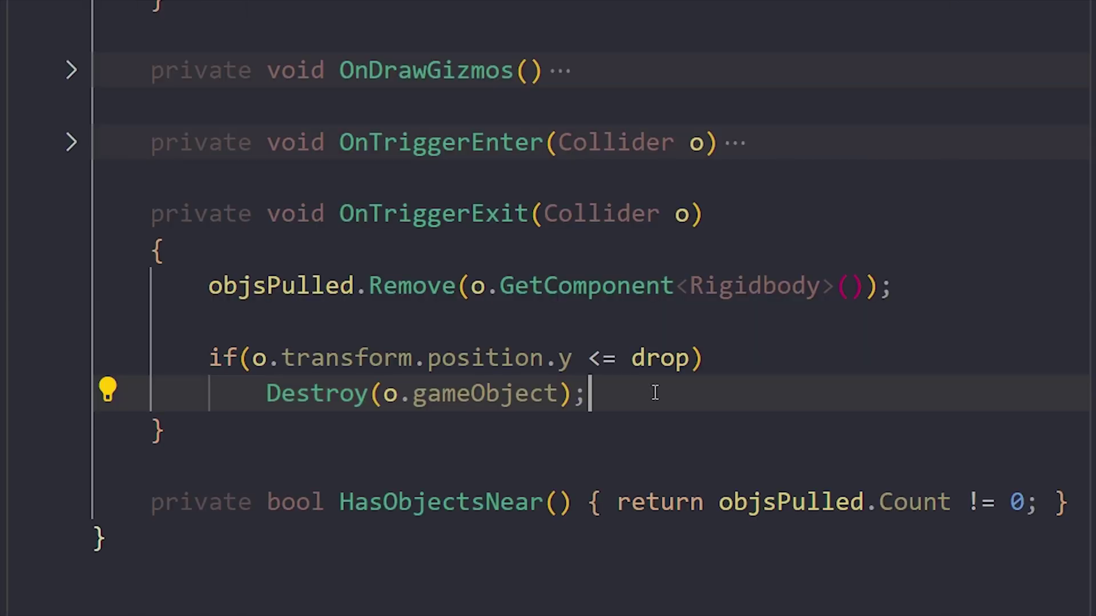
{"action": "key", "text": "shift+Up"}
{"action": "key", "text": "shift+Home"}
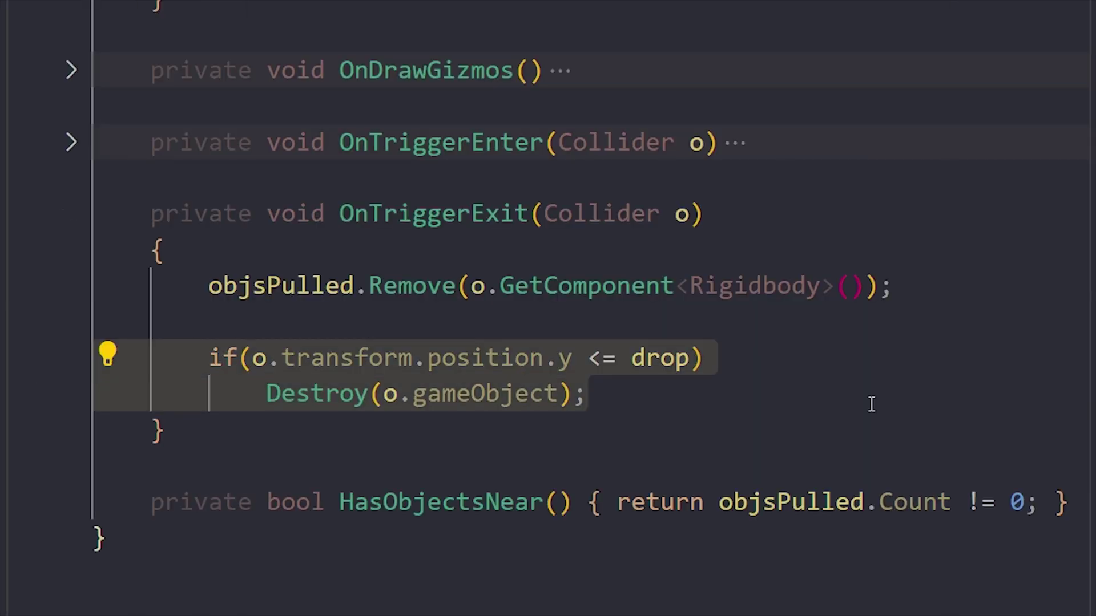